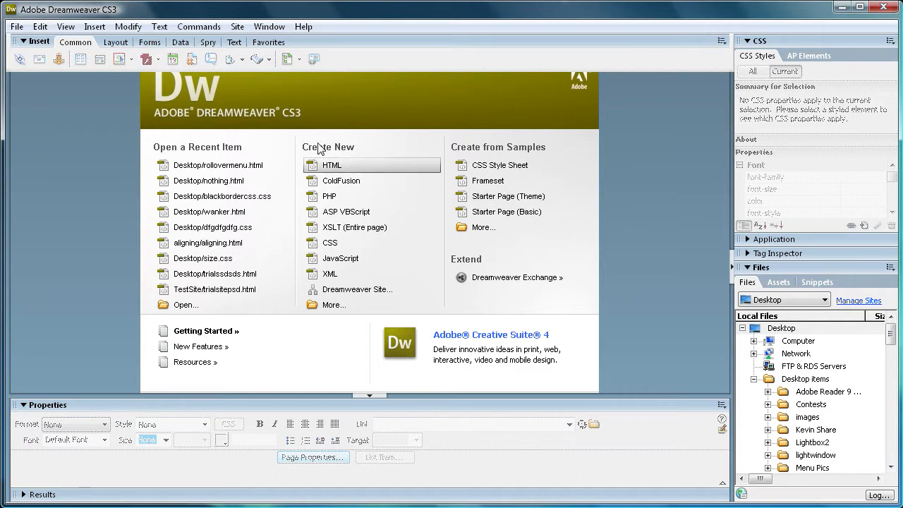
Step: Create a new HTML page and insert a one-row, one-column table at 100 percent width with border thickness 0
left_click(332, 165)
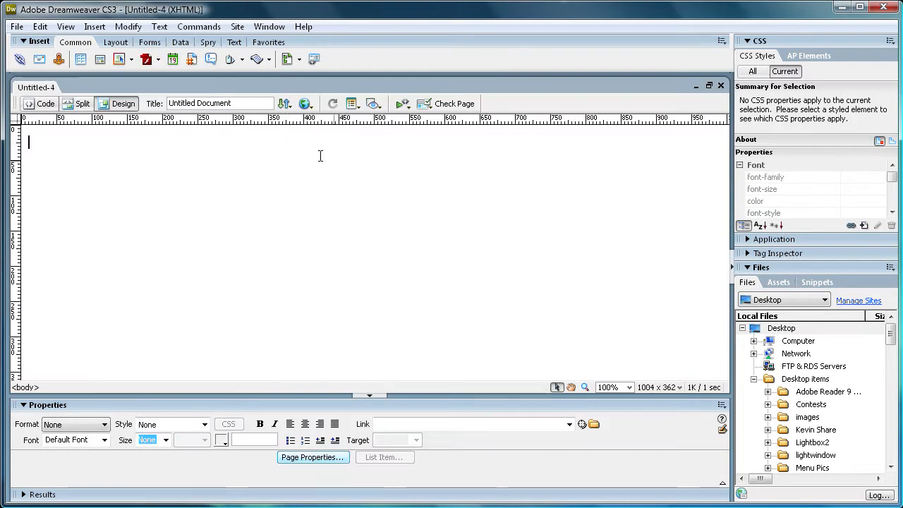
left_click(76, 61)
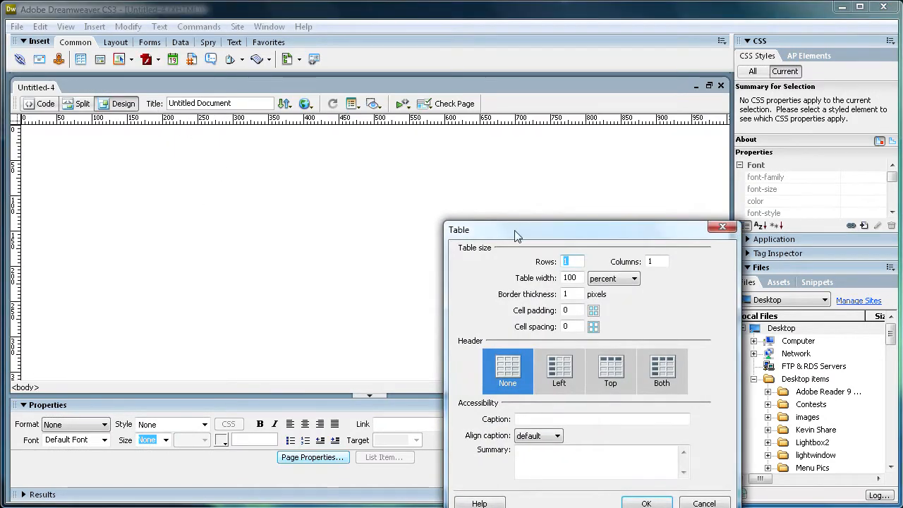
left_click_drag(516, 234, 324, 145)
left_click(376, 208)
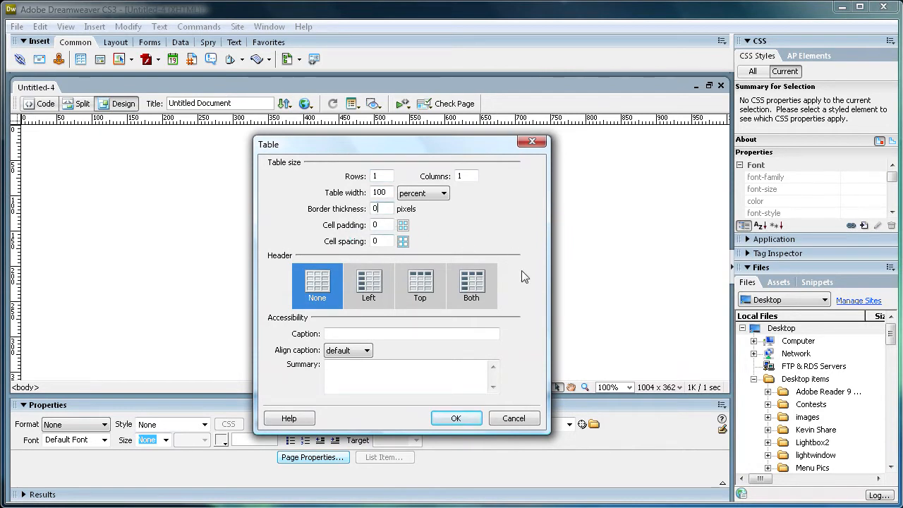
left_click(455, 419)
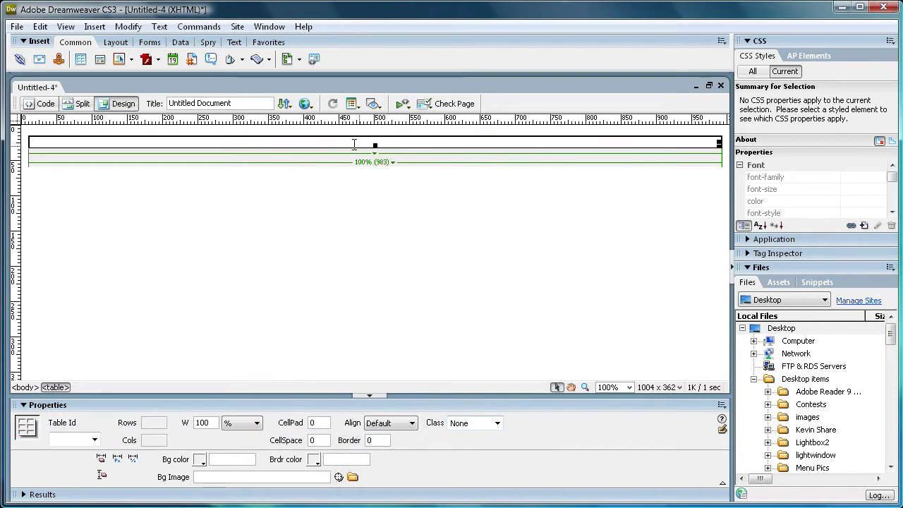
Step: Start inserting a rollover image inside the table cell and name it Home
left_click(344, 139)
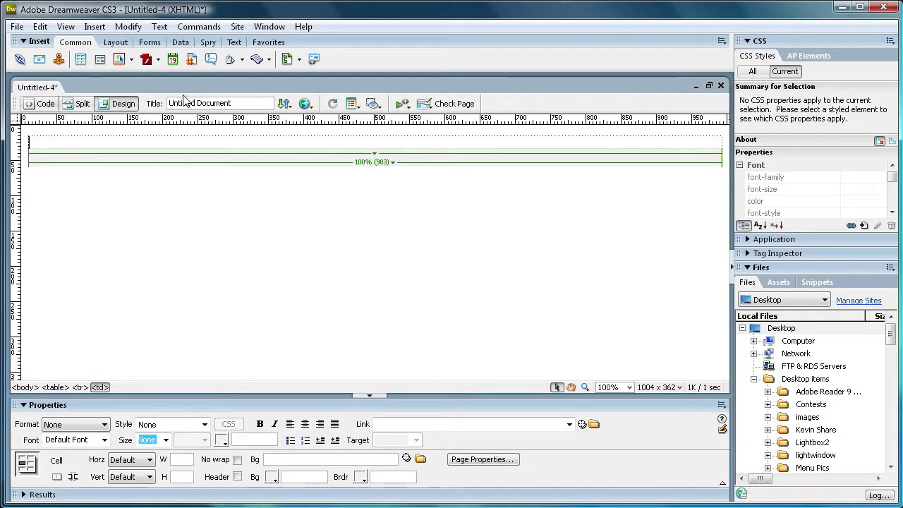
left_click(131, 61)
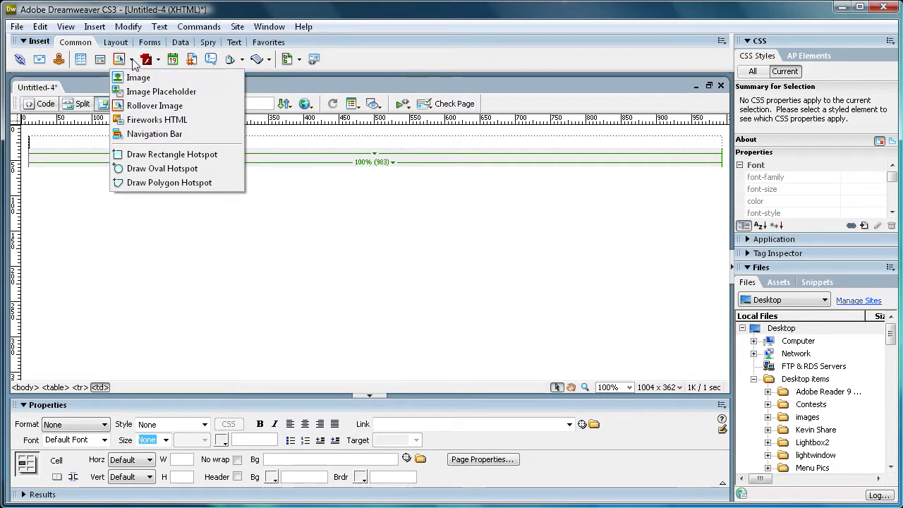
left_click(143, 109)
left_click_drag(449, 289, 248, 196)
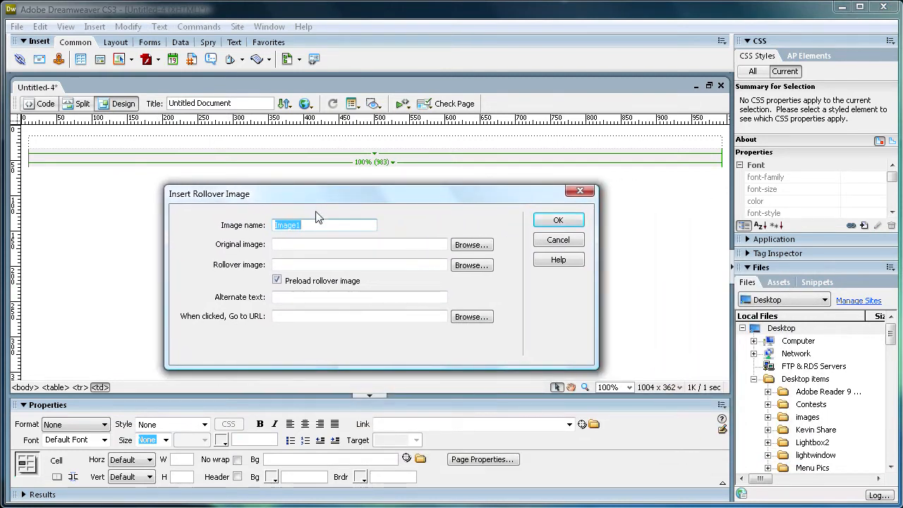
left_click_drag(304, 225, 263, 222)
type("Home")
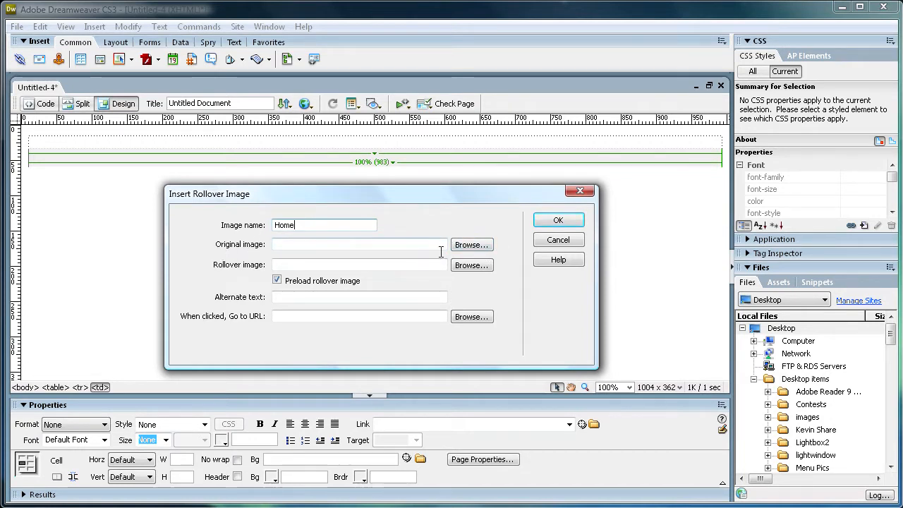
Step: Choose the home picture from the Menu Pics folder as the original image, accepting the temporary file path
left_click(479, 250)
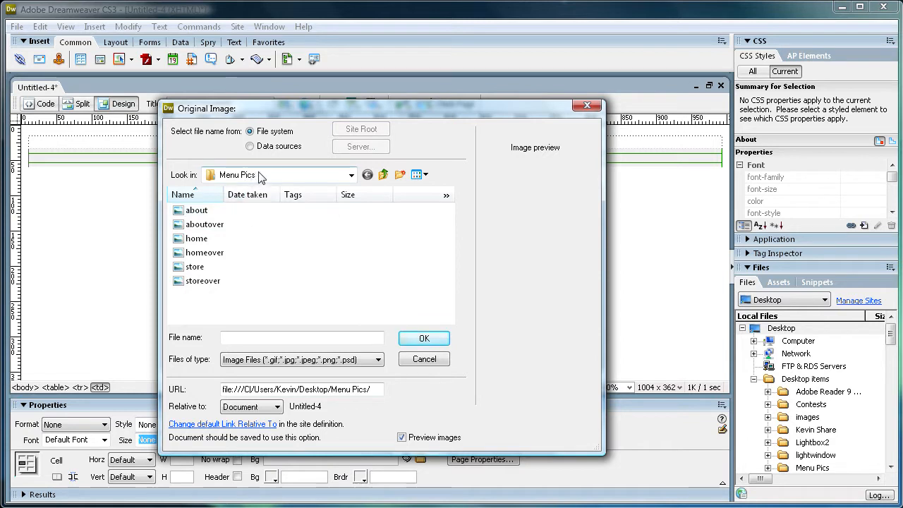
left_click(232, 244)
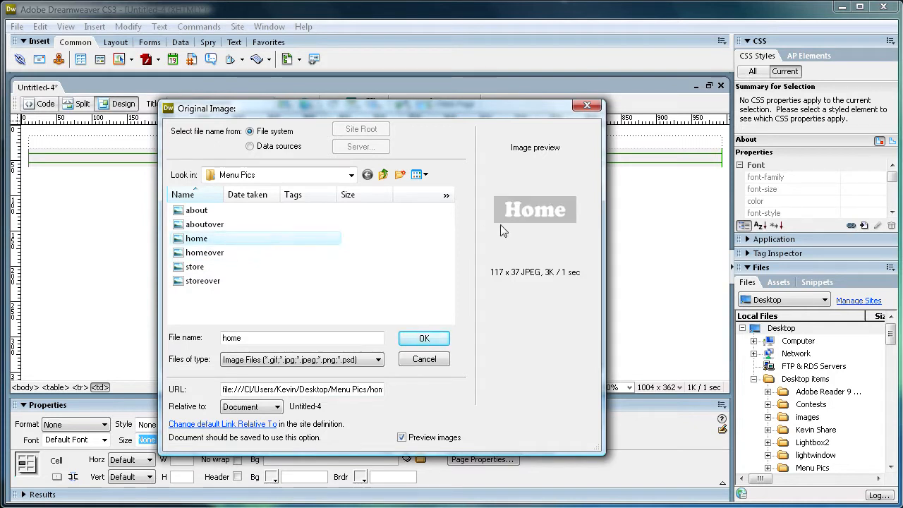
left_click(424, 338)
left_click(381, 329)
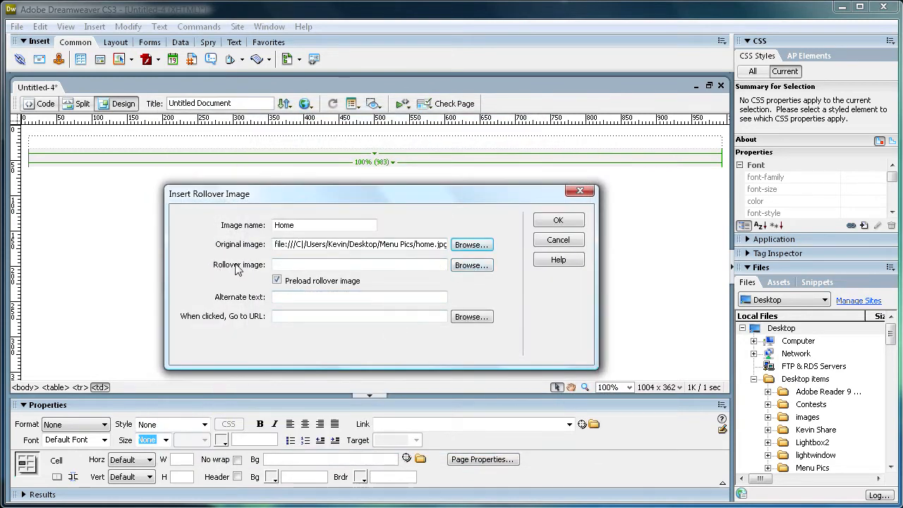
Step: Choose homeover as the rollover image, set the alternate text to Homepage, and insert the Home rollover
left_click(486, 267)
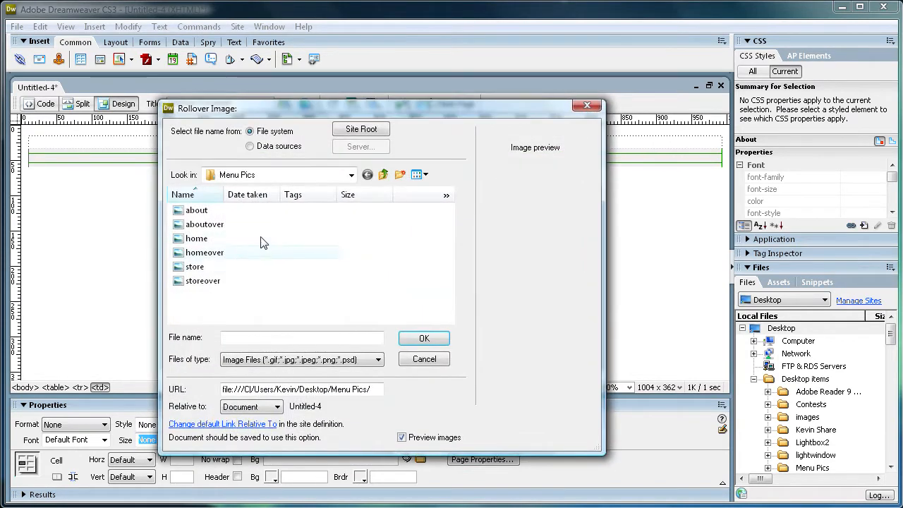
left_click(209, 254)
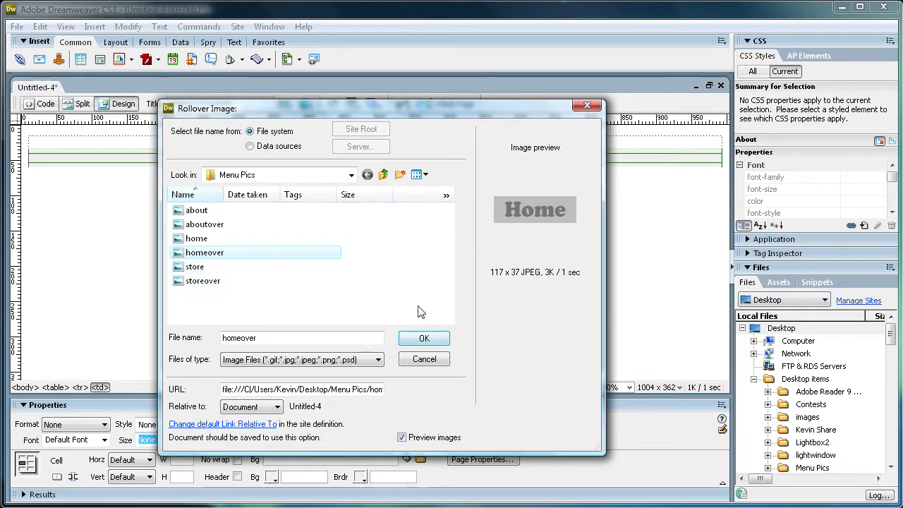
left_click(425, 339)
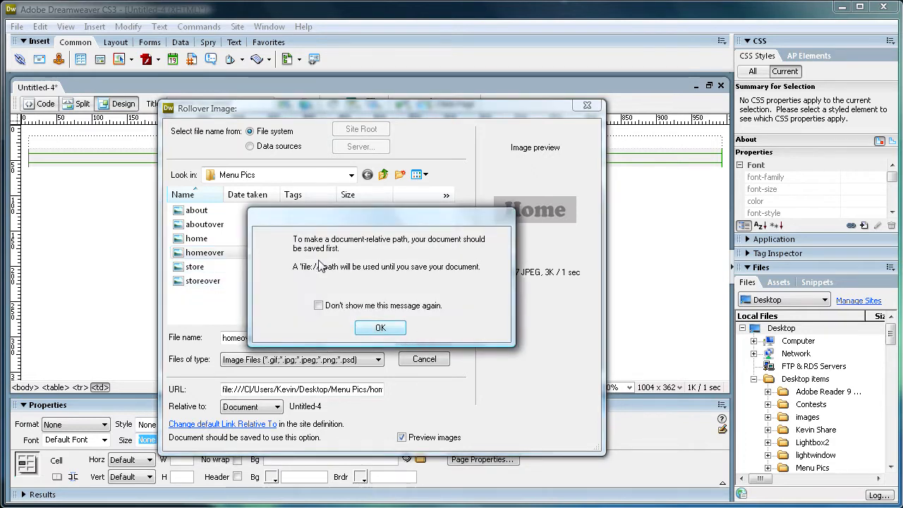
left_click(374, 327)
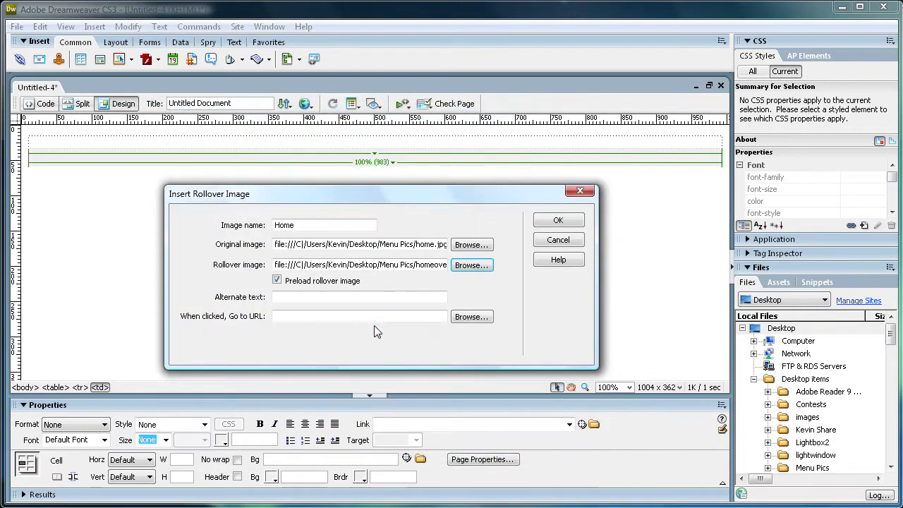
left_click(278, 297)
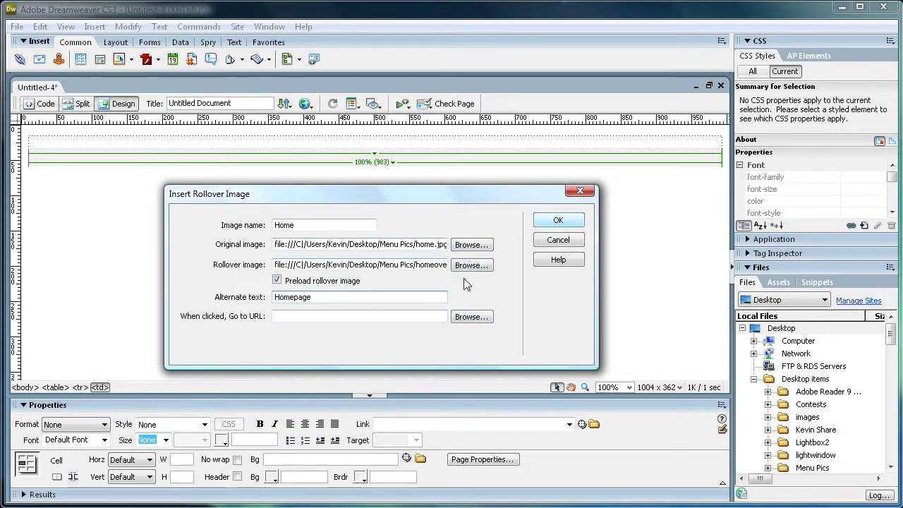
left_click(558, 220)
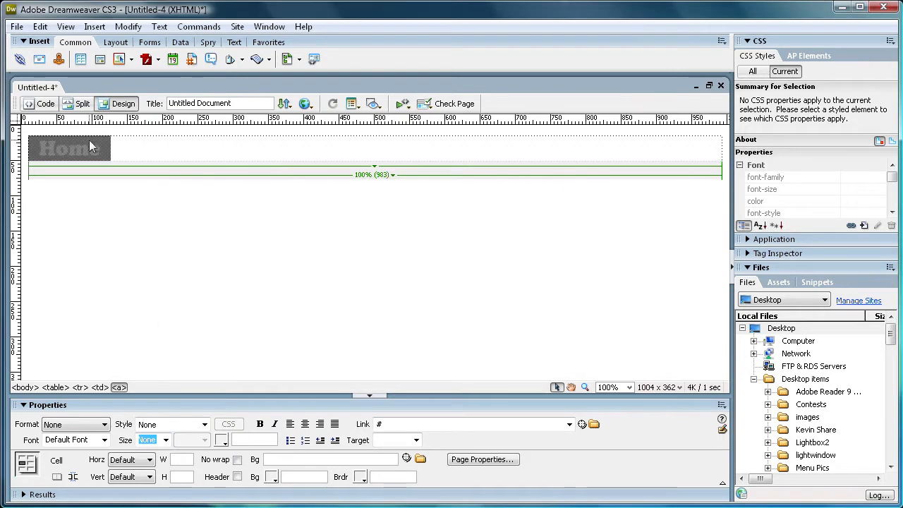
Step: Center the Home image within the table cell
left_click(204, 192)
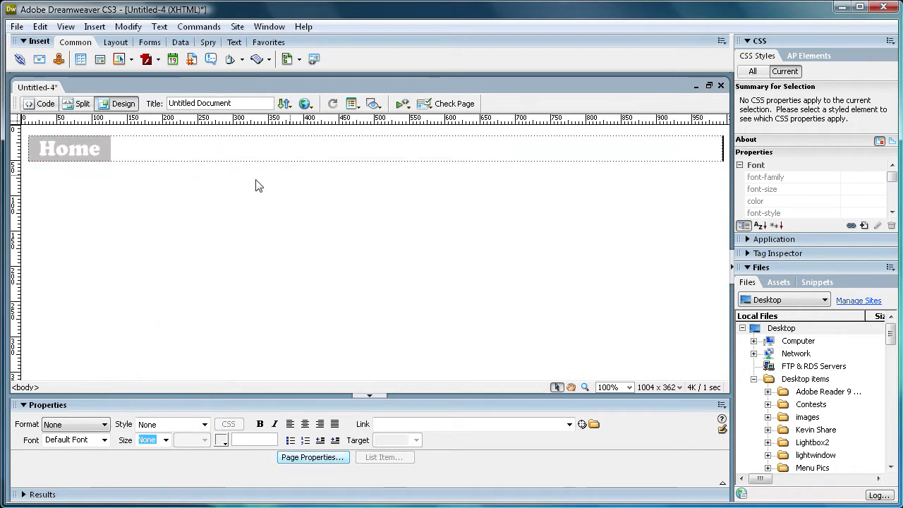
left_click(71, 148)
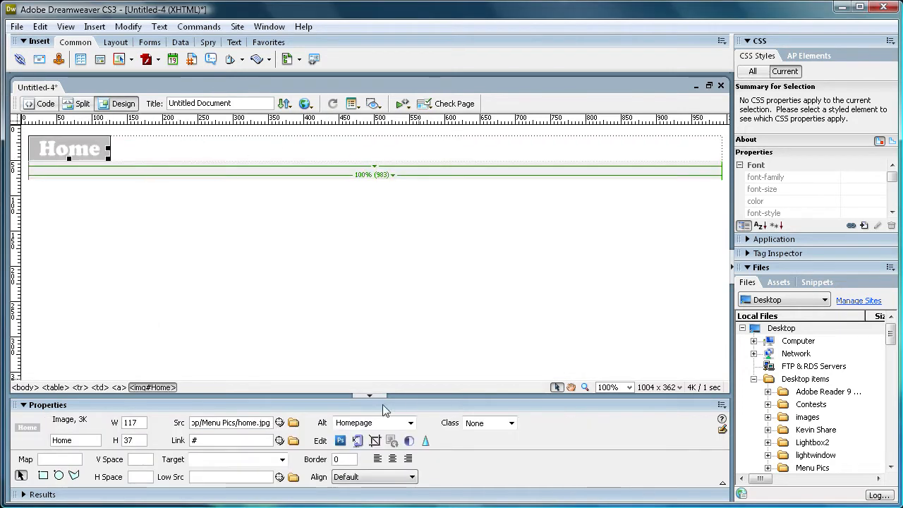
left_click(393, 459)
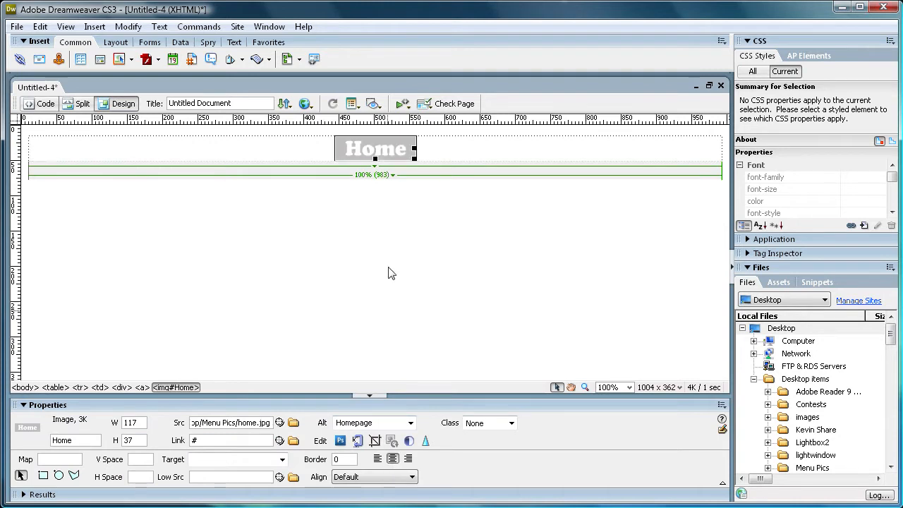
left_click(480, 195)
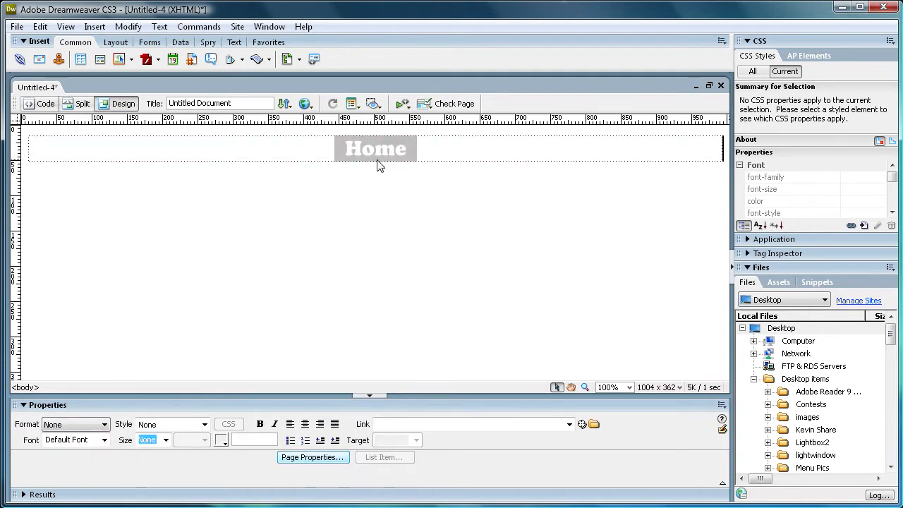
Step: Start a second rollover image directly after Home, named About, with the about picture from Menu Pics as its original image
left_click(409, 138)
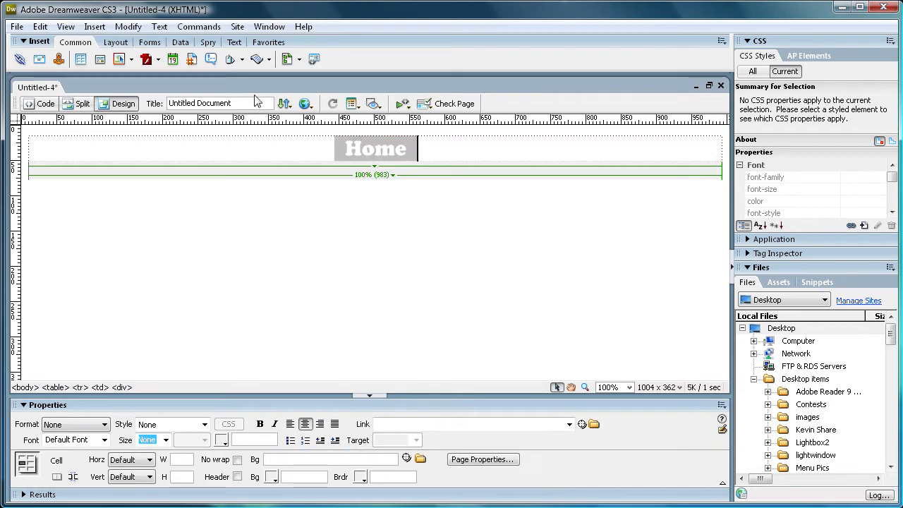
left_click(120, 61)
left_click_drag(477, 296, 246, 226)
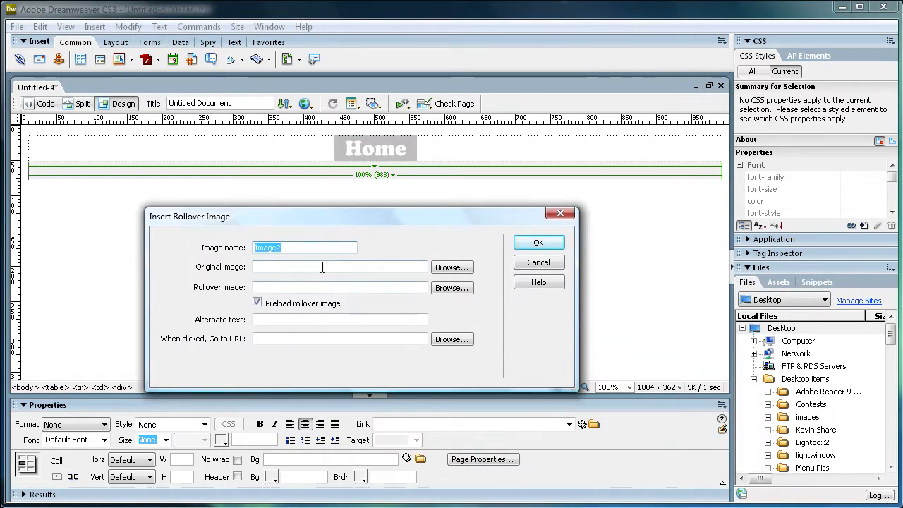
type("About")
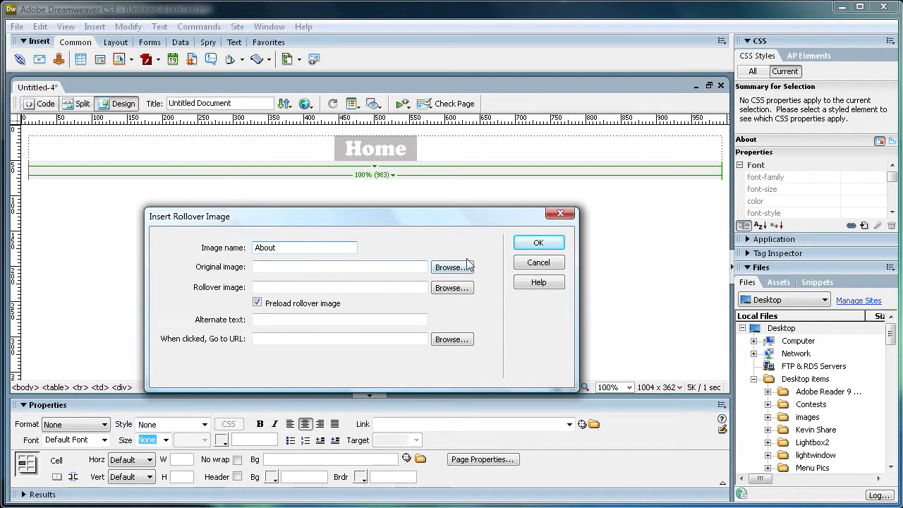
left_click(452, 266)
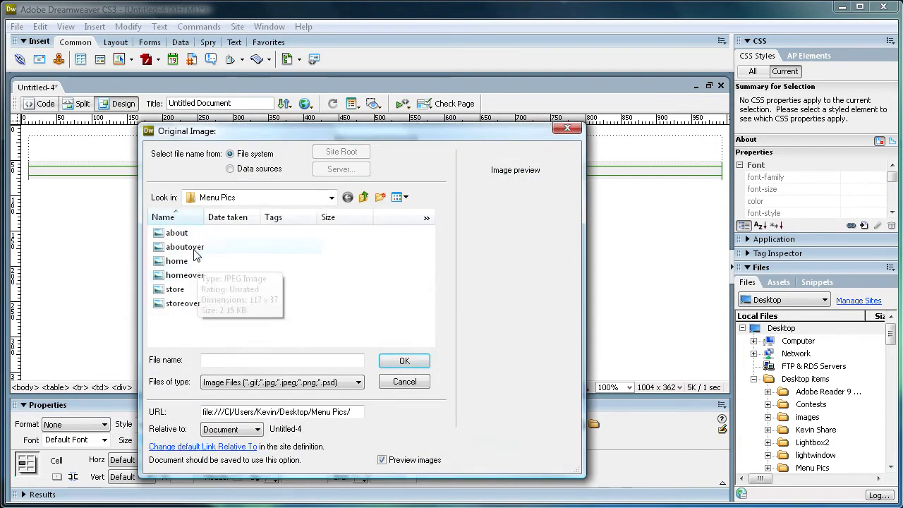
left_click(176, 233)
left_click(404, 361)
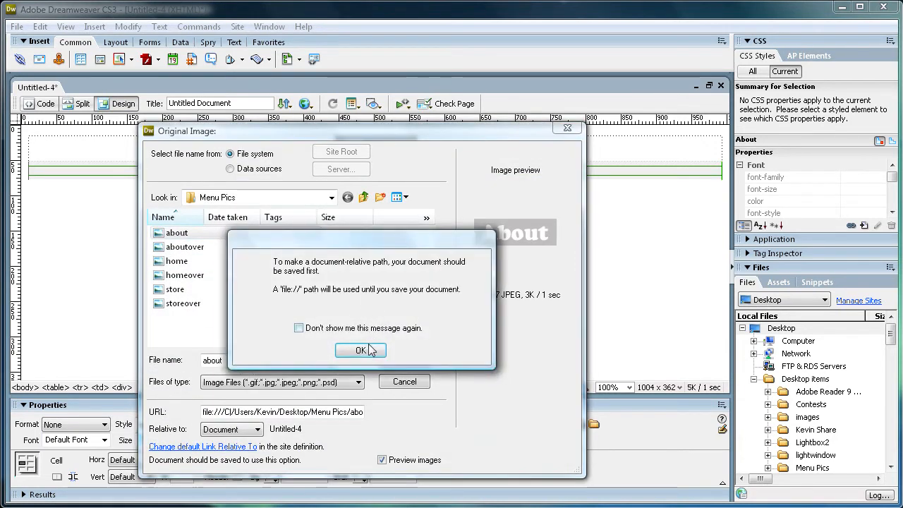
left_click(371, 350)
Step: Choose aboutover as the rollover image, set the alternate text to About, and insert the About rollover
left_click(450, 288)
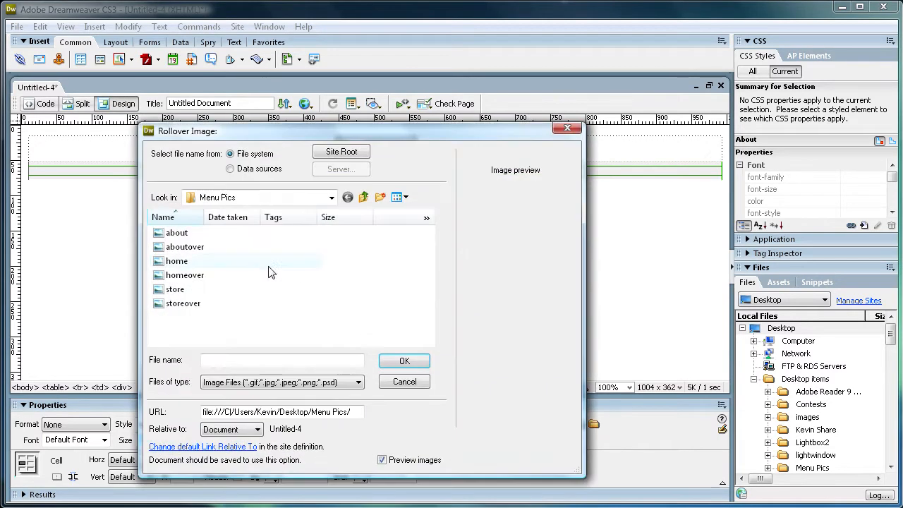
left_click(200, 248)
left_click(405, 360)
left_click(369, 352)
left_click(301, 319)
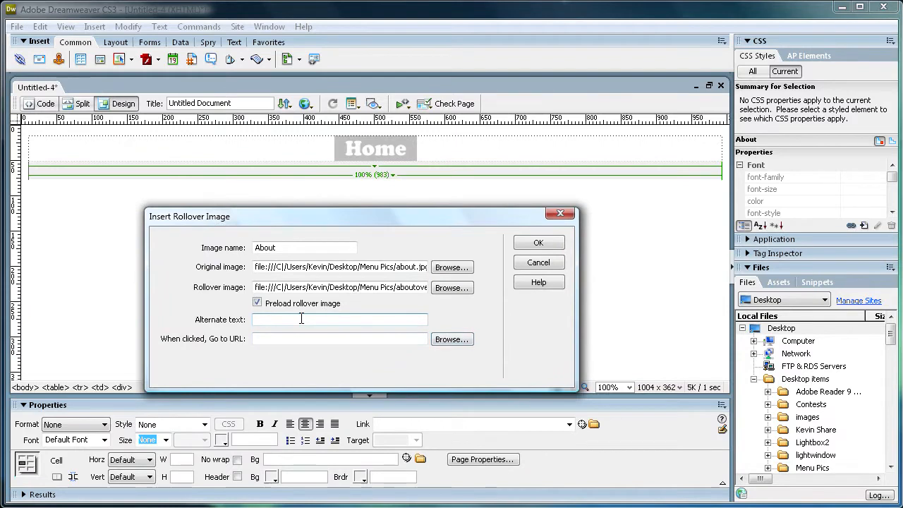
key("Return")
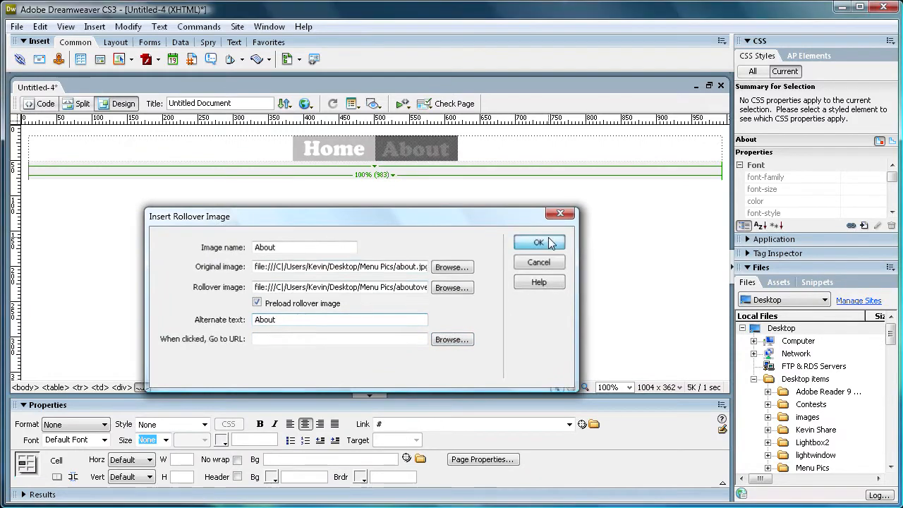
Step: Start a third rollover image after About, named Store, with the store picture from Menu Pics as its original image
left_click(119, 58)
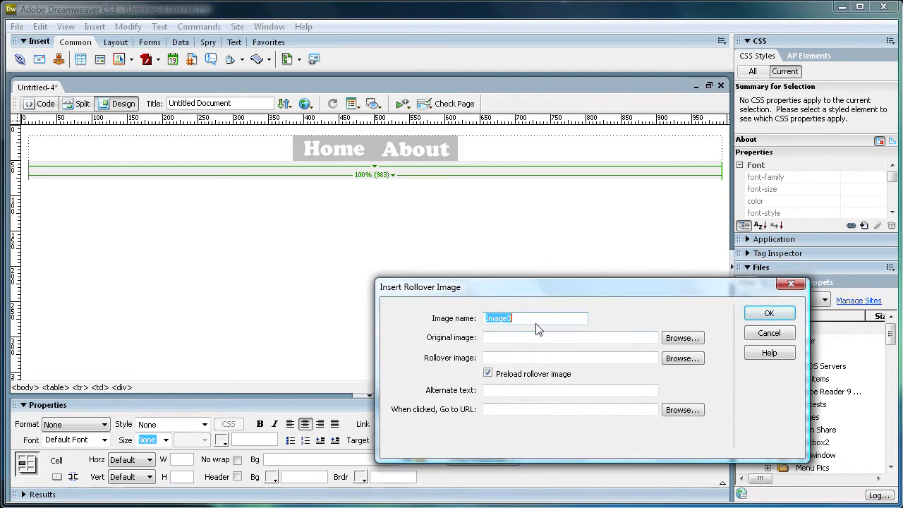
type("S")
left_click(682, 338)
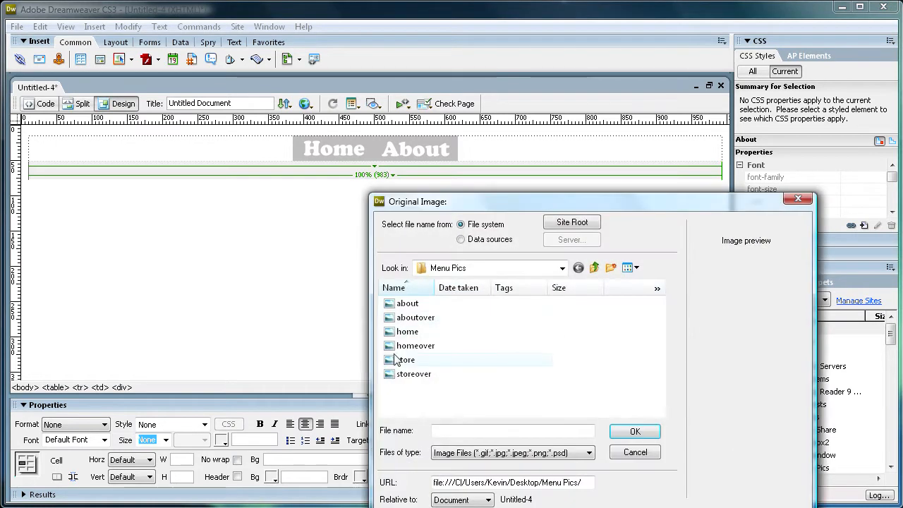
left_click(402, 360)
left_click(634, 432)
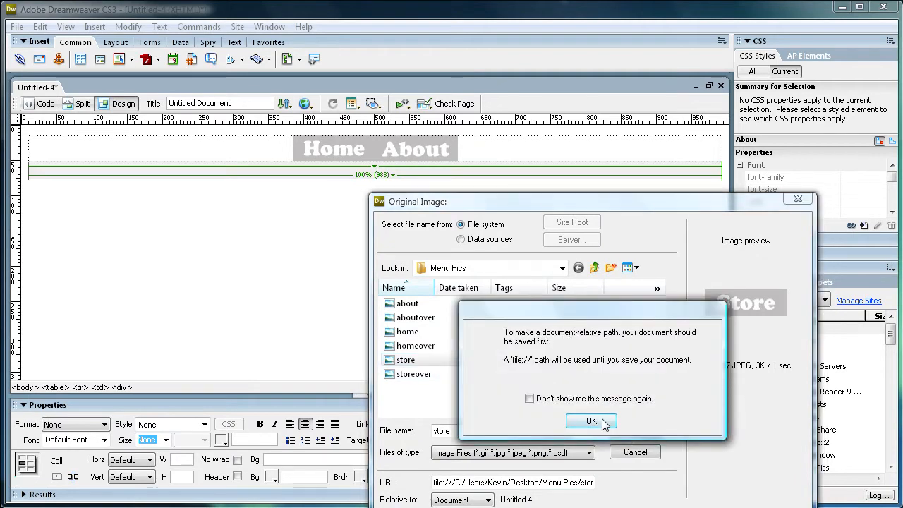
left_click(592, 421)
Step: Choose storeover from Menu Pics as the Store button's rollover image, accepting the temporary file path
left_click(680, 409)
left_click(423, 374)
left_click(635, 432)
left_click(592, 422)
Step: Set the Store rollover's alternate text to "Get Stuff Here!"
left_click(526, 390)
type("Store")
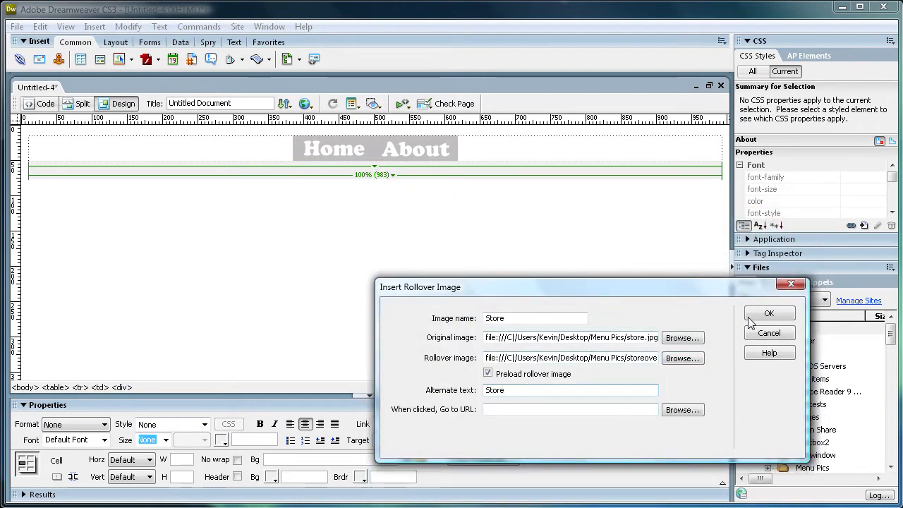
left_click_drag(503, 392, 452, 385)
type("Get")
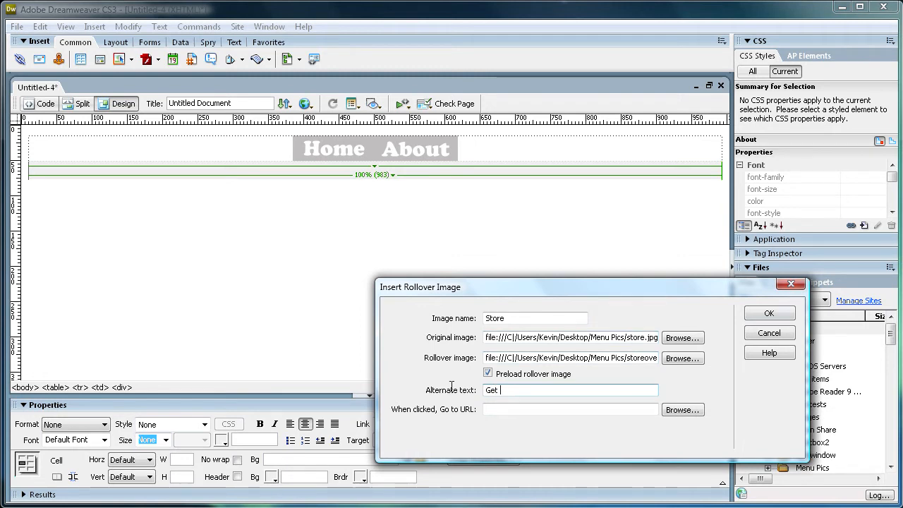
type(" Stuff Here!")
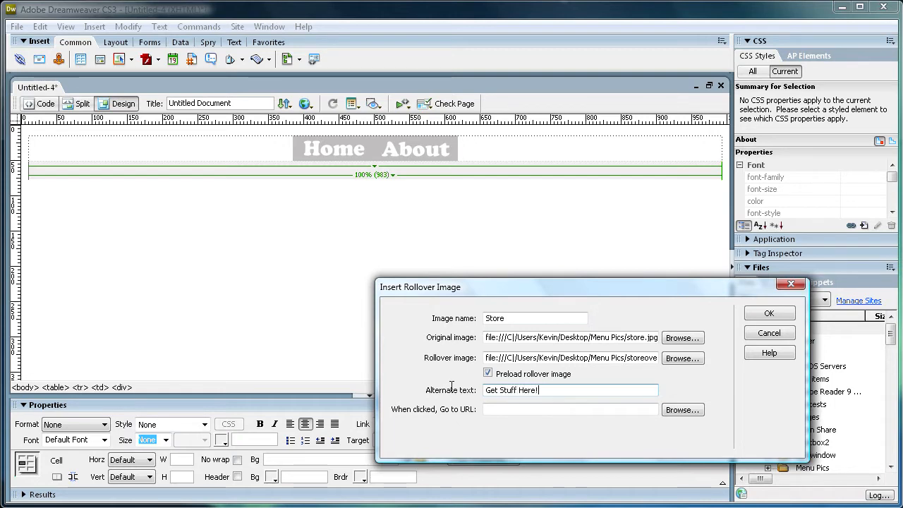
Step: Insert the configured Store rollover image after About in the menu
left_click(765, 315)
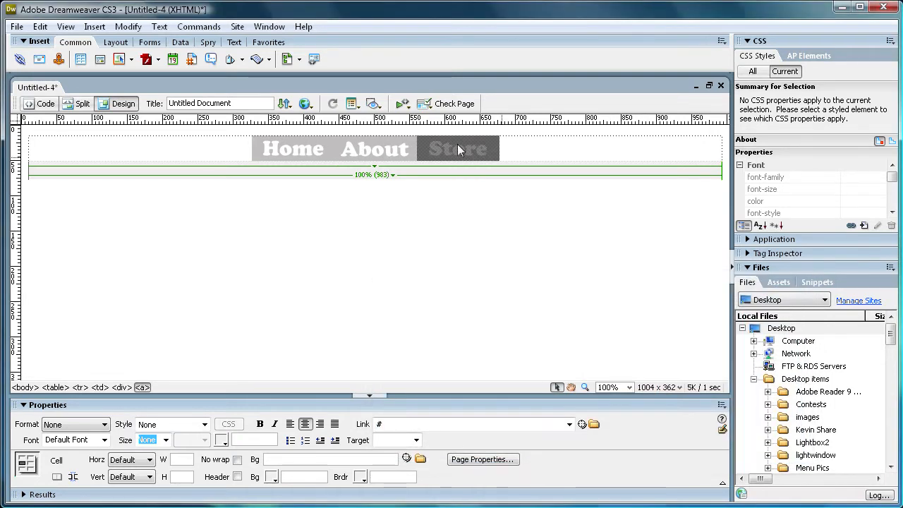
left_click(518, 149)
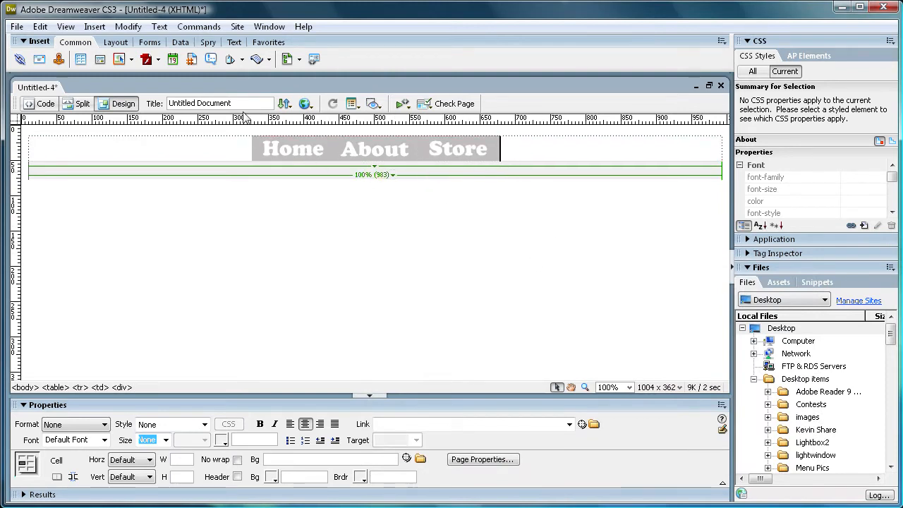
Step: Save the page to the Desktop under the file name menurollover
left_click(16, 26)
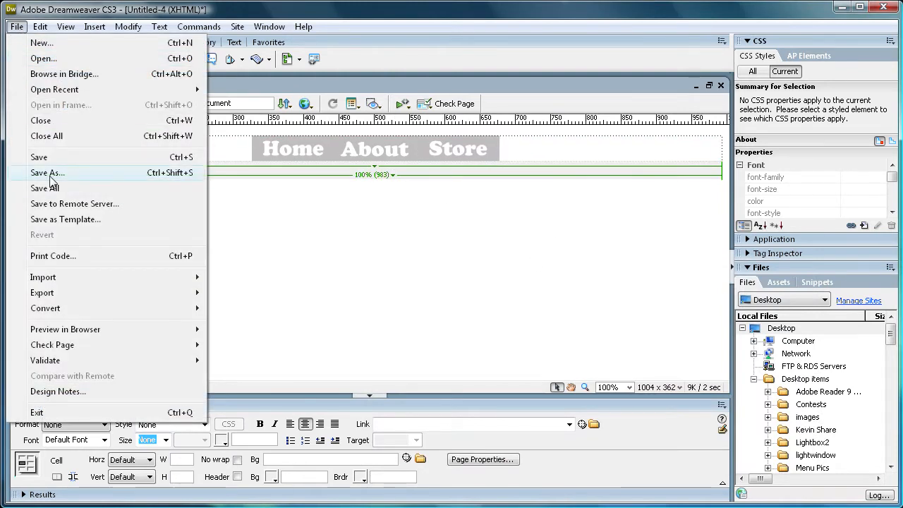
left_click(48, 173)
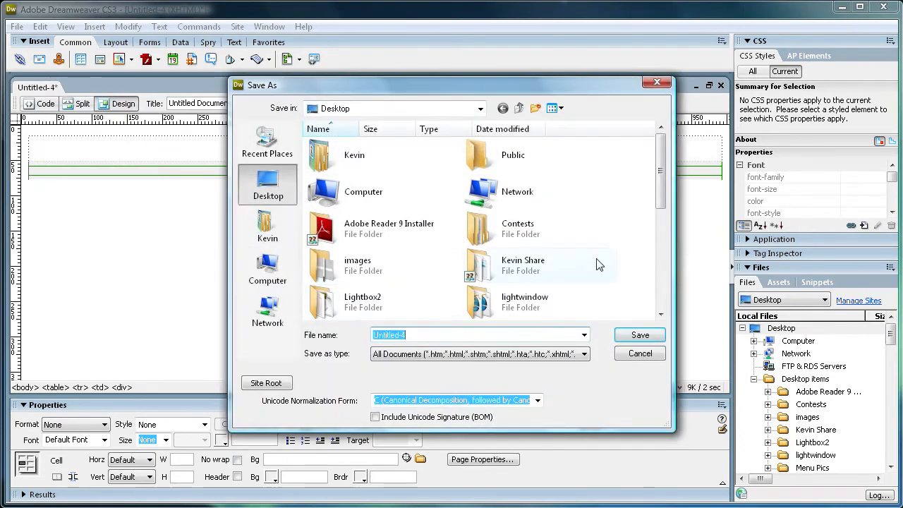
type("men")
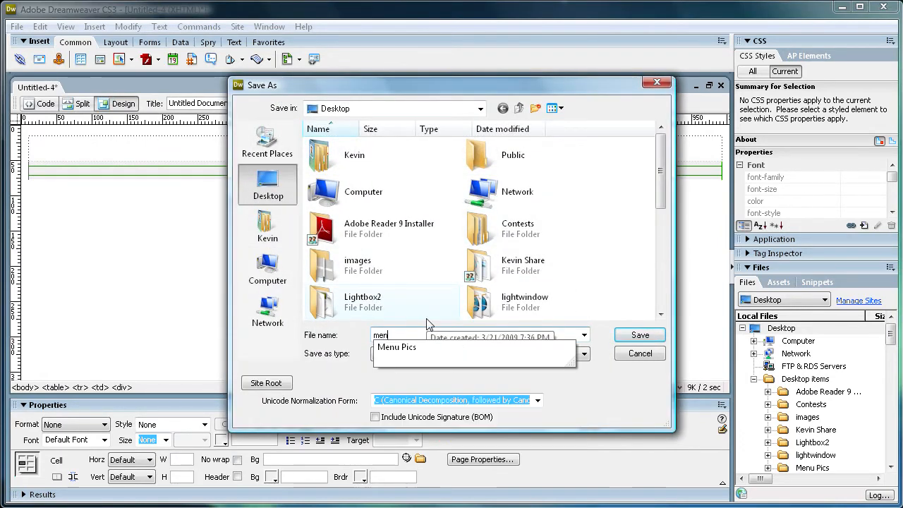
type("u")
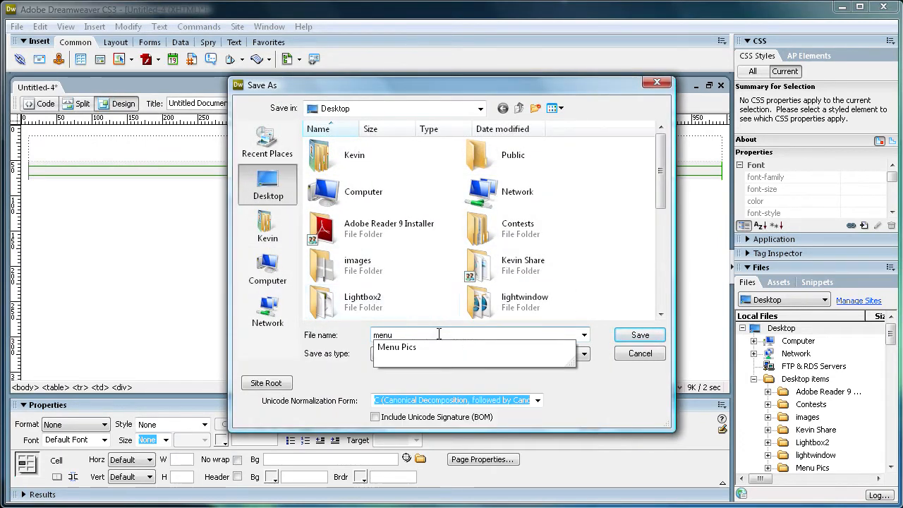
type("rollover")
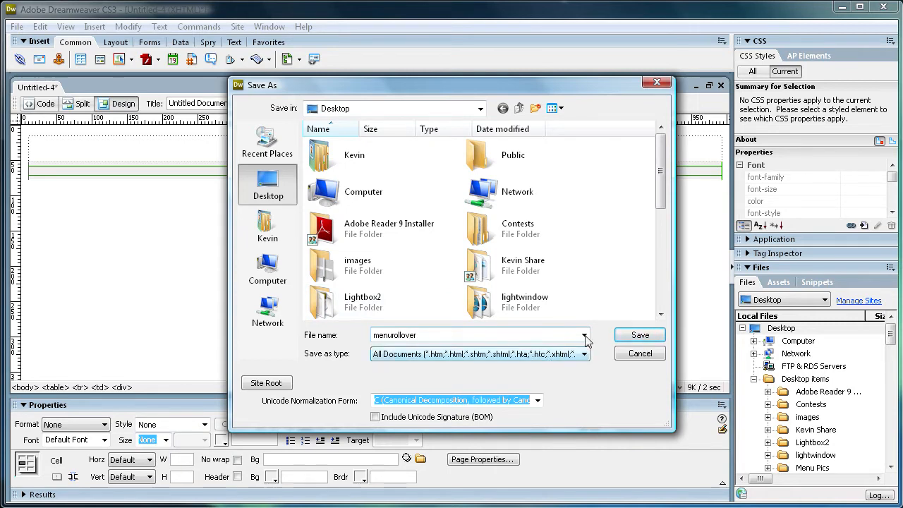
left_click(639, 335)
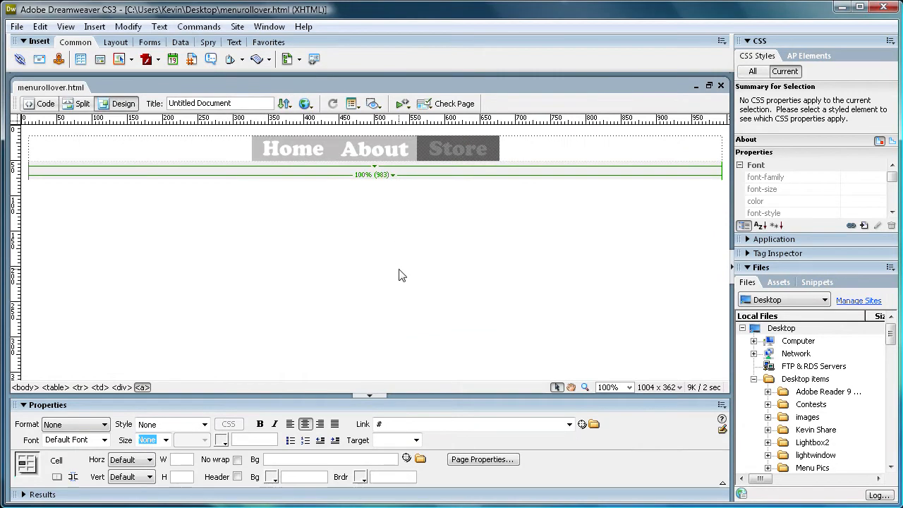
Step: Preview the page in Internet Explorer, allowing its blocked active content to test the menu rollovers, and close the preview
left_click(24, 26)
mouse_move(148, 331)
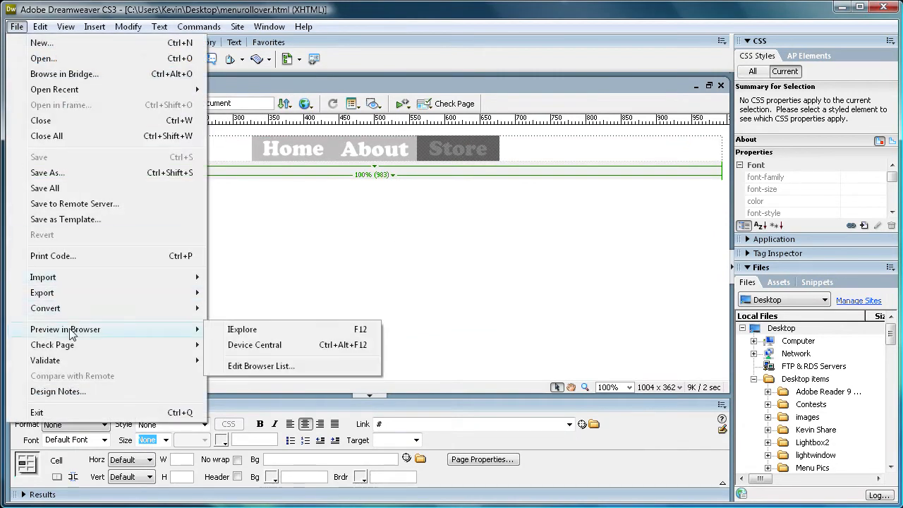
left_click(239, 330)
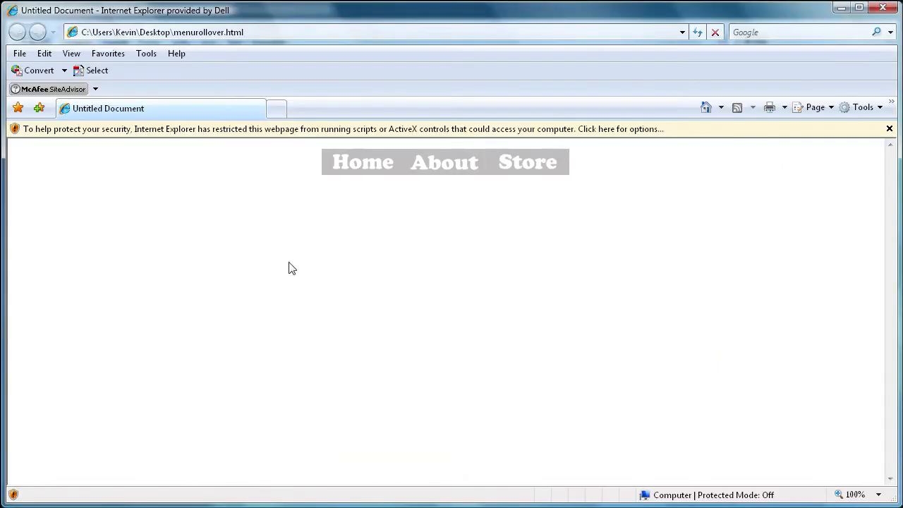
left_click(195, 129)
left_click(241, 143)
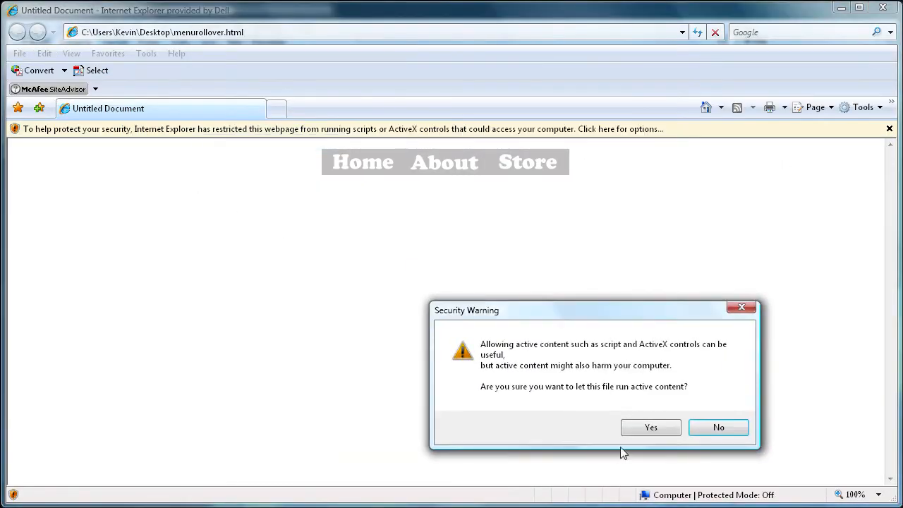
left_click(649, 428)
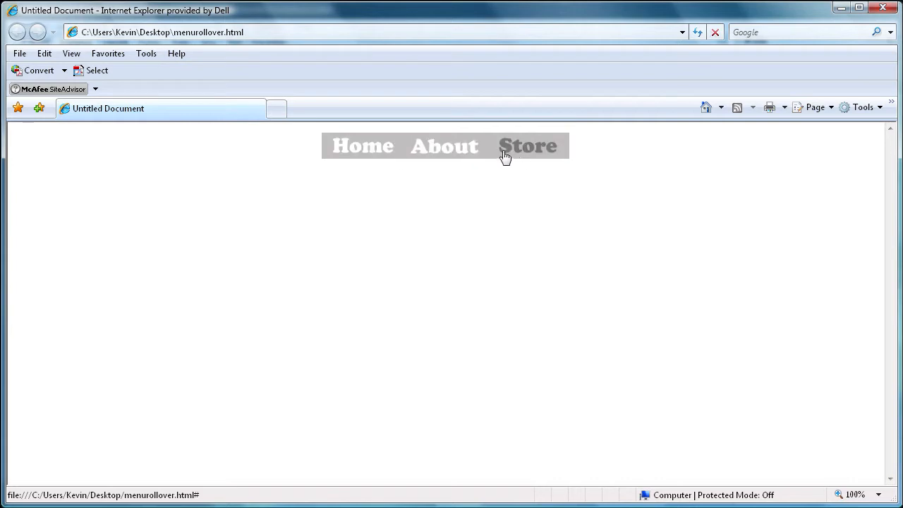
left_click(883, 7)
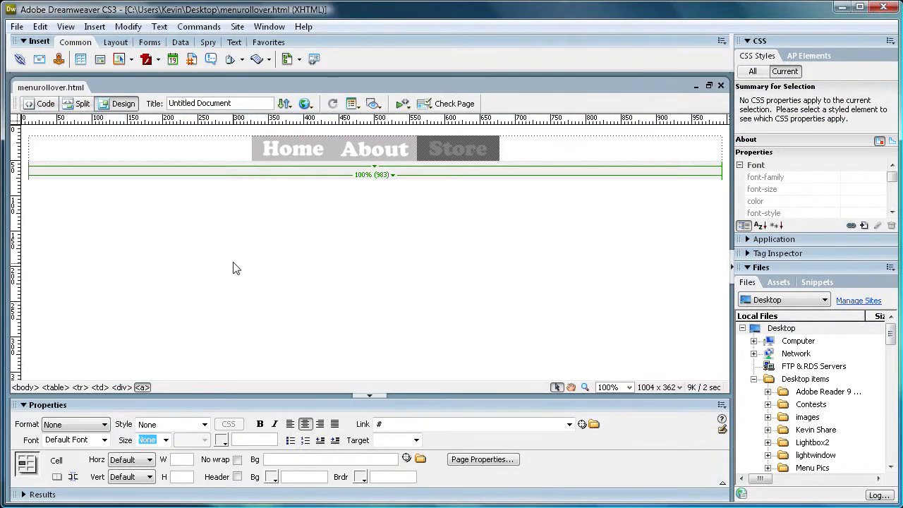
Step: Create a new CSS class rule named blackborder from the Home image, defined in this document only
left_click(285, 152)
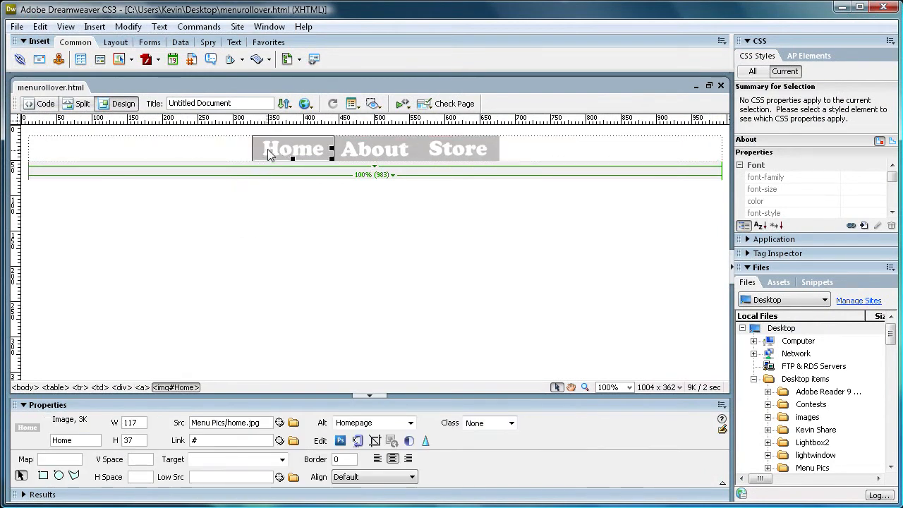
right_click(281, 149)
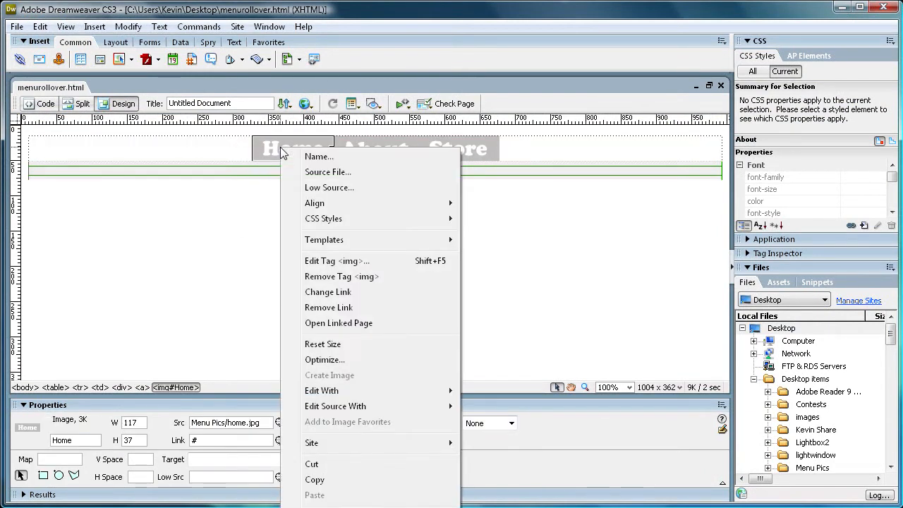
mouse_move(329, 219)
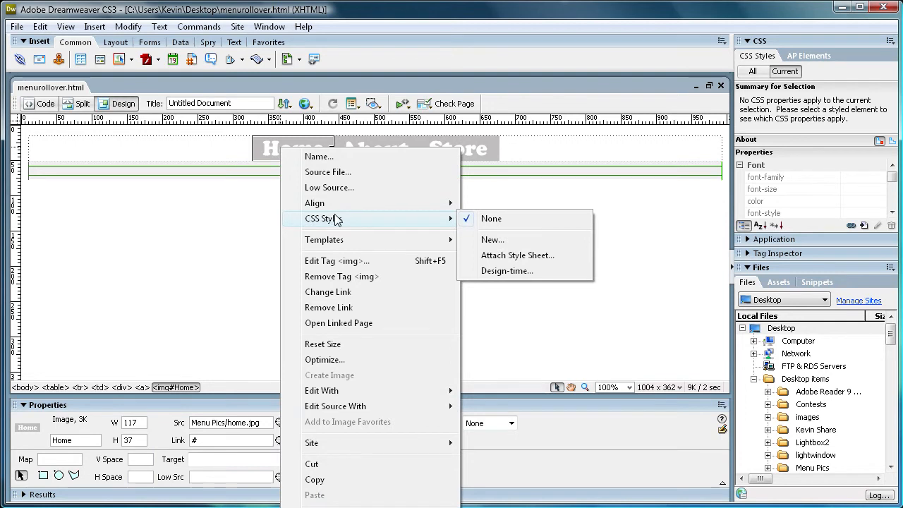
left_click(504, 240)
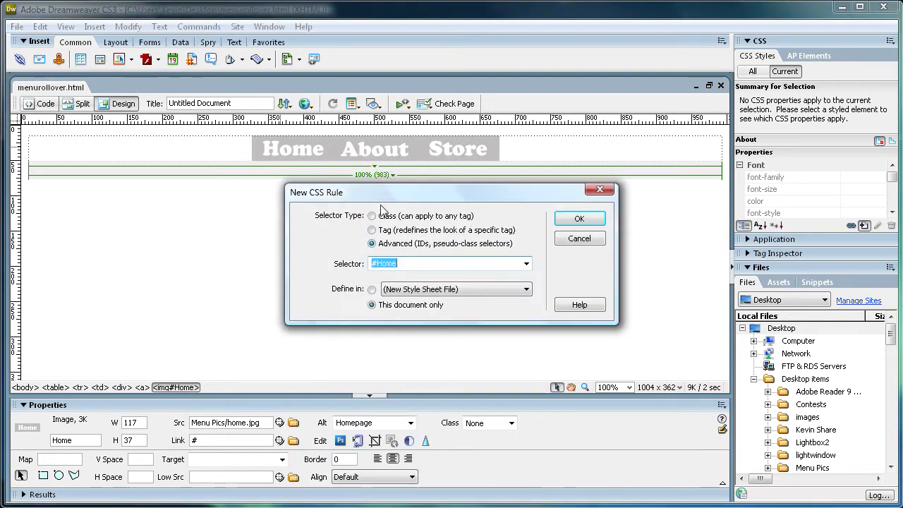
left_click_drag(357, 191, 328, 206)
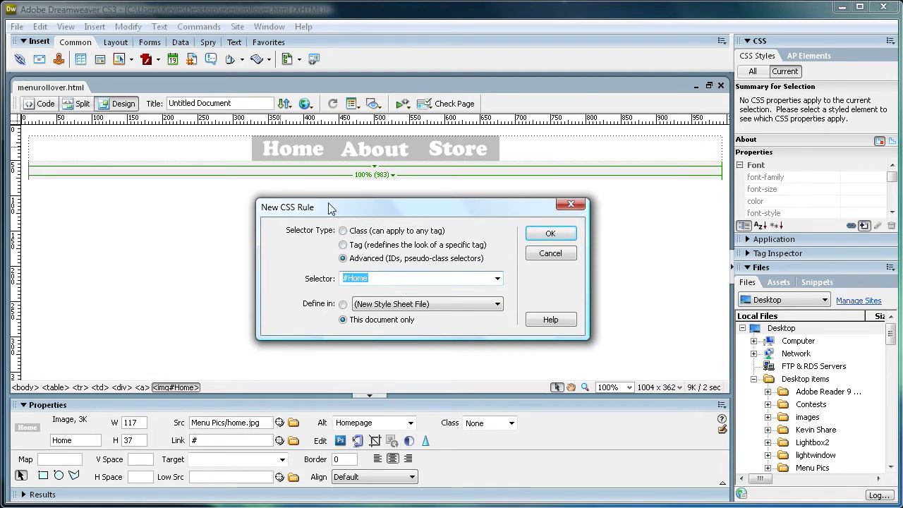
left_click(343, 231)
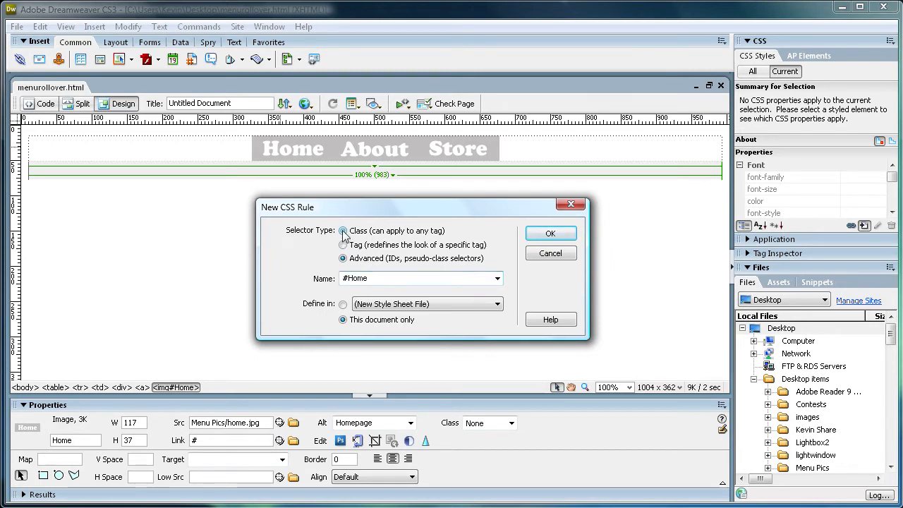
type("blackborder")
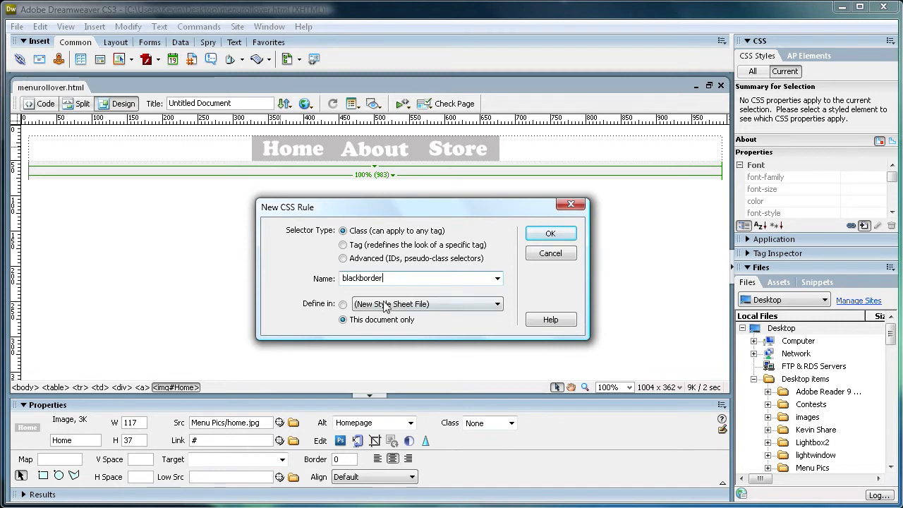
left_click(343, 319)
left_click(550, 233)
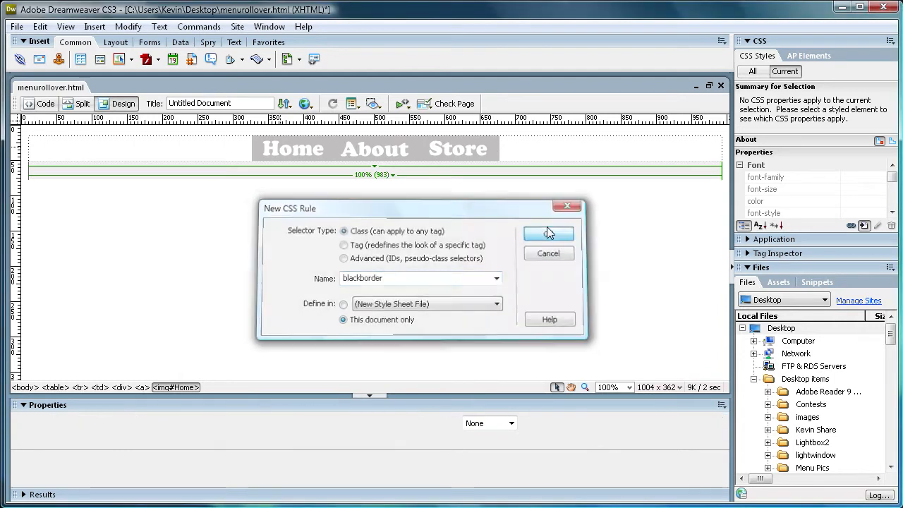
Step: Define the blackborder rule's border color as #000000 for all four sides
left_click_drag(515, 252, 300, 159)
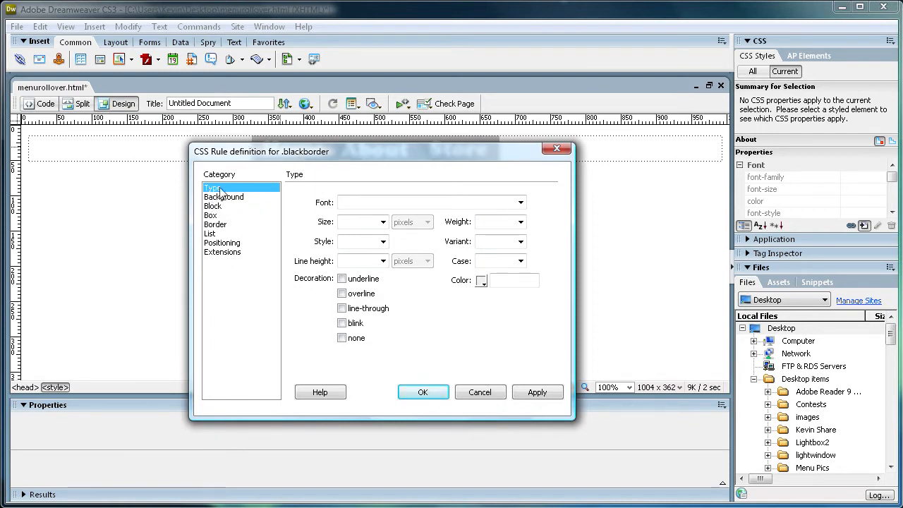
left_click(224, 224)
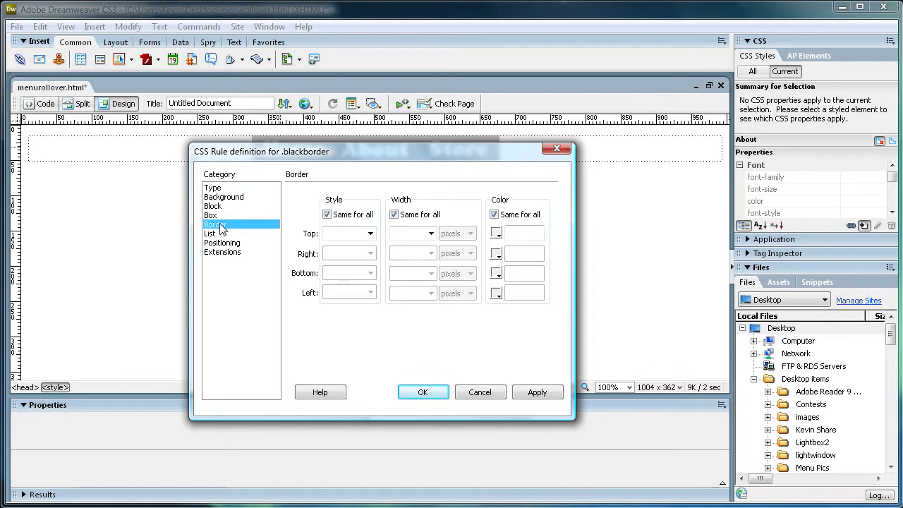
left_click_drag(328, 159, 325, 136)
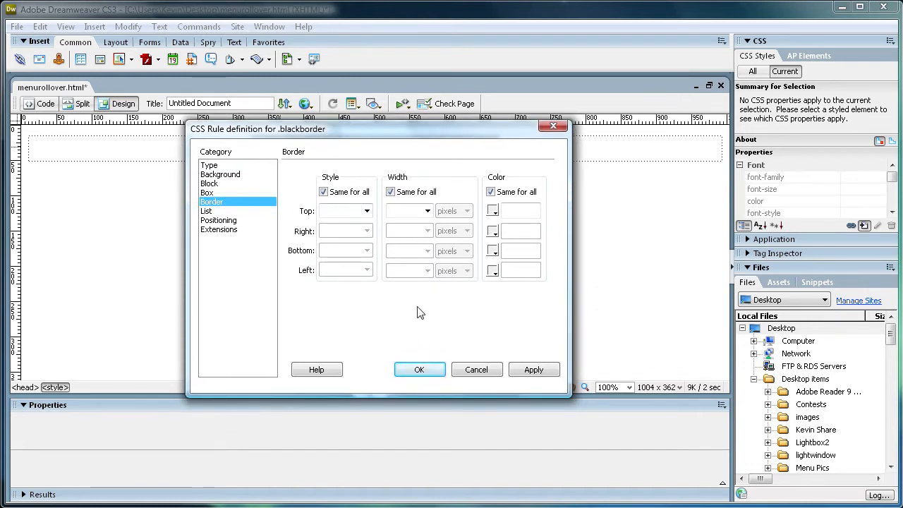
left_click(493, 211)
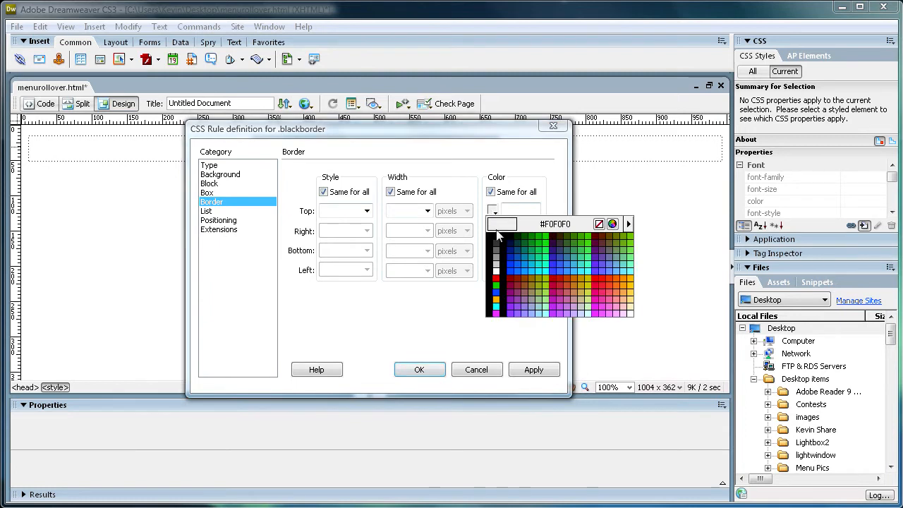
left_click(505, 150)
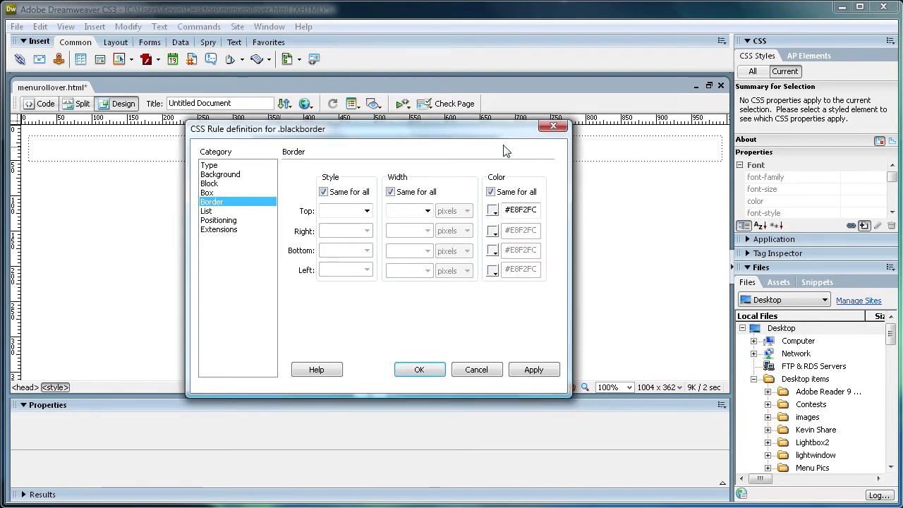
left_click(494, 212)
left_click(503, 240)
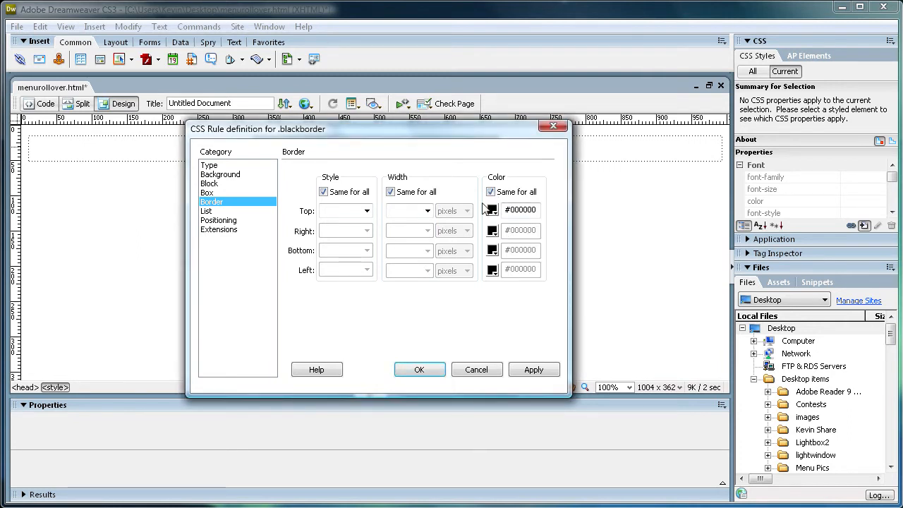
left_click(493, 212)
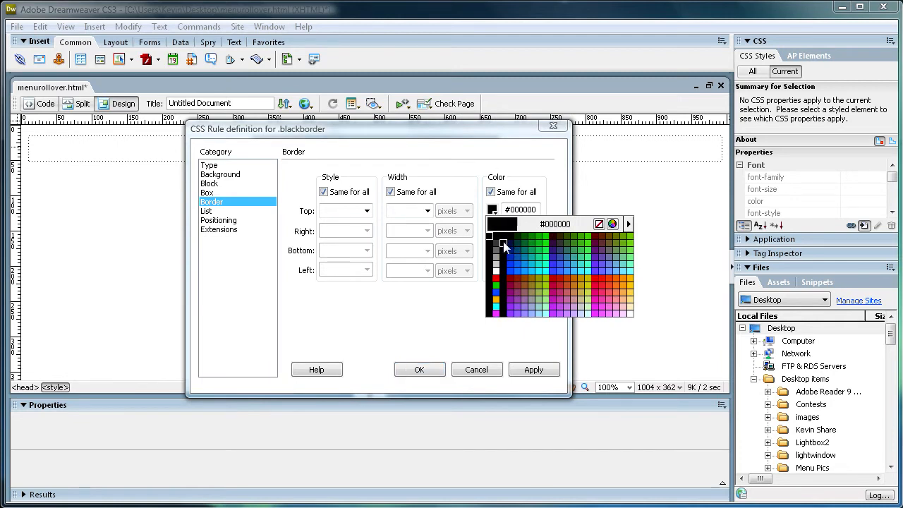
left_click(503, 242)
left_click(421, 371)
left_click(312, 274)
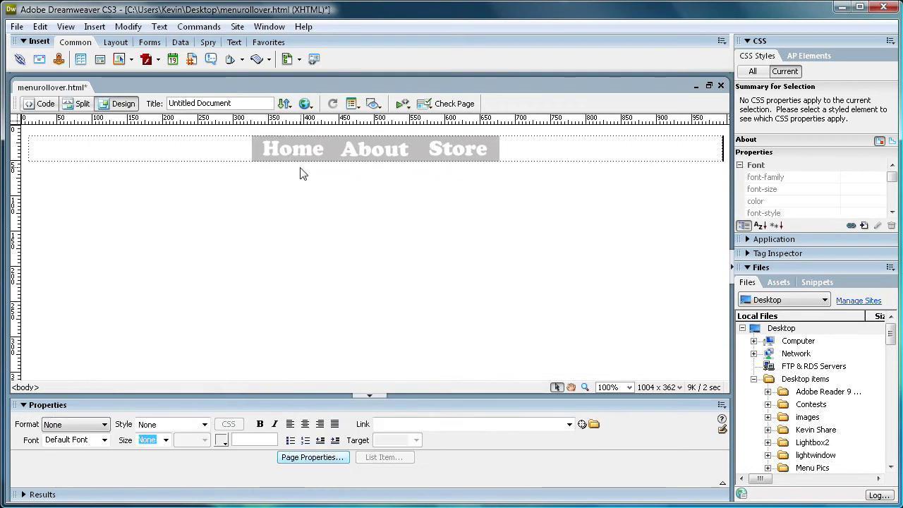
Step: Apply the blackborder class to the Home image
left_click(298, 153)
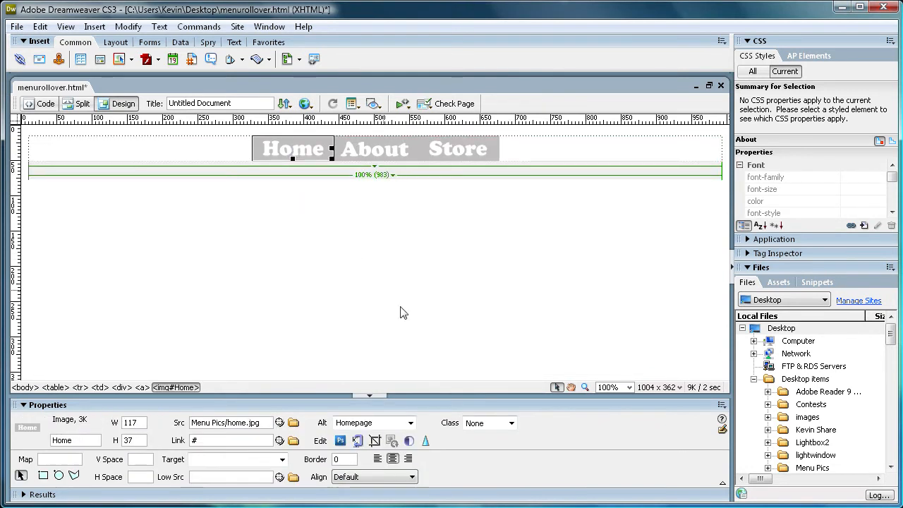
left_click(512, 423)
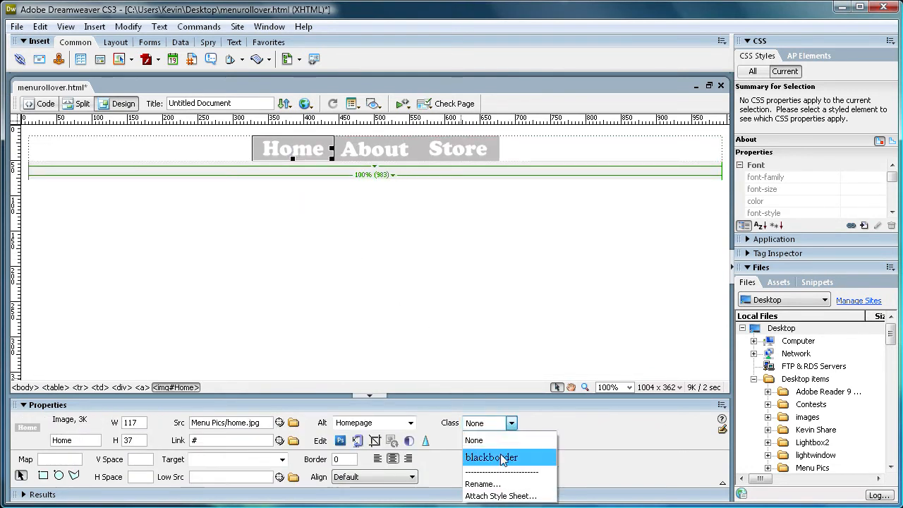
left_click(492, 458)
left_click(311, 258)
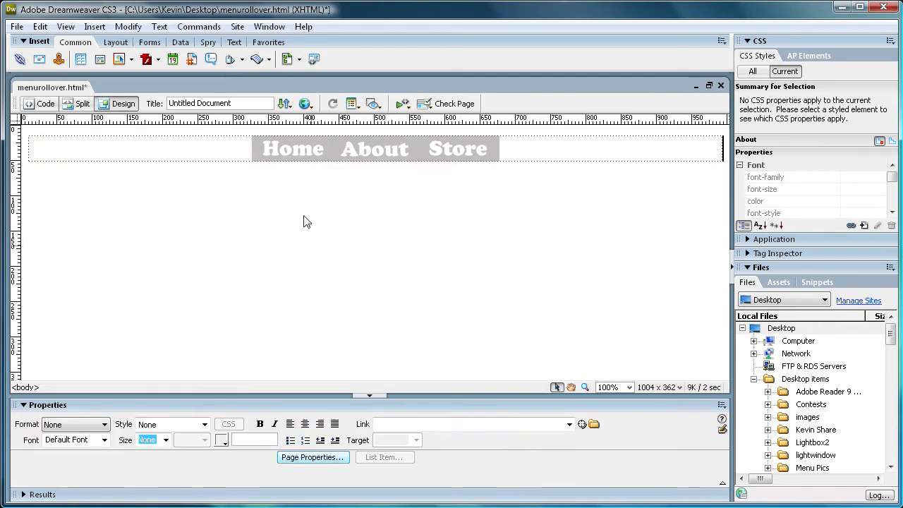
Step: Set the Home image's border to 1
left_click(277, 150)
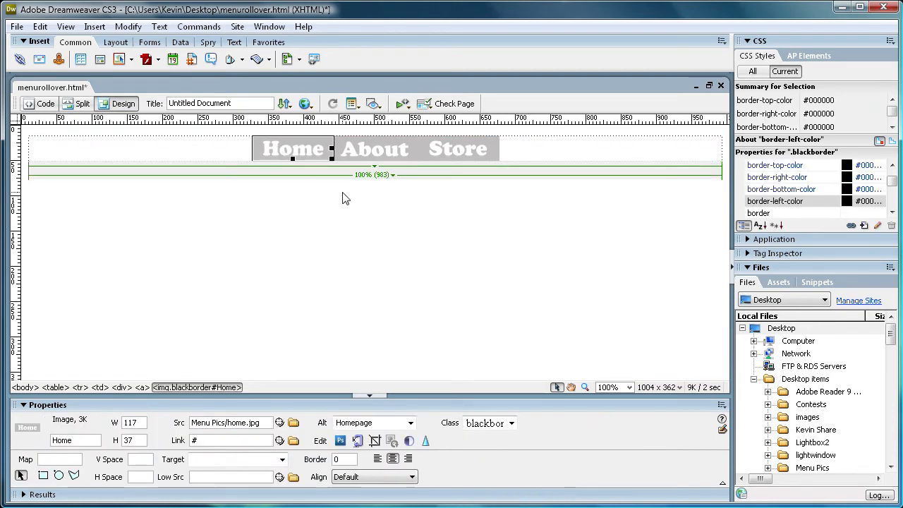
left_click(337, 459)
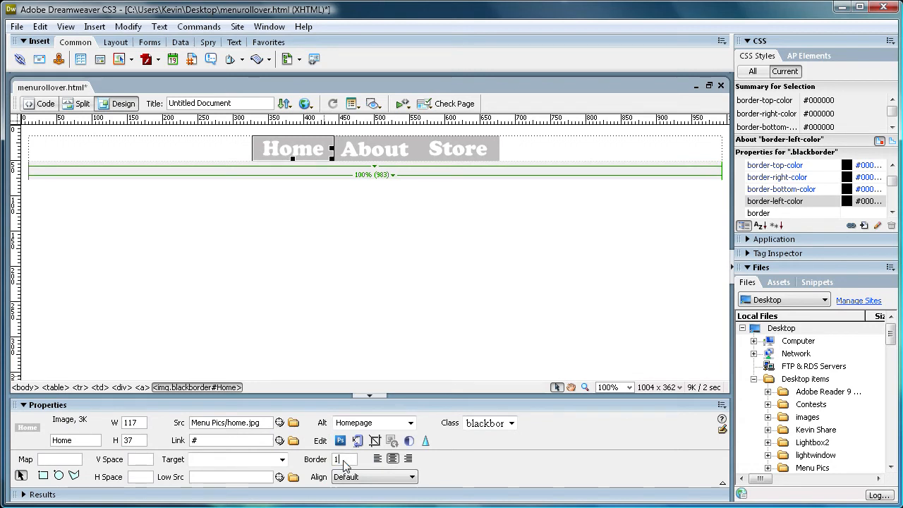
left_click(302, 276)
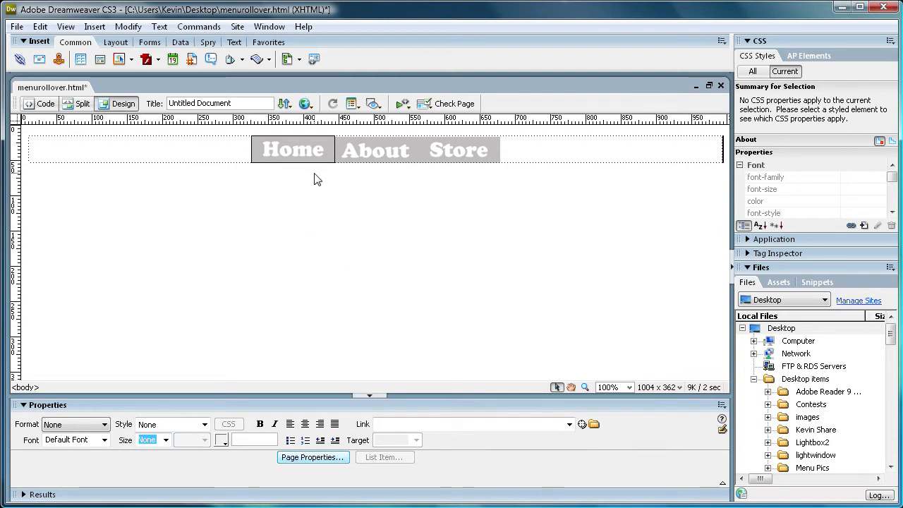
left_click(303, 158)
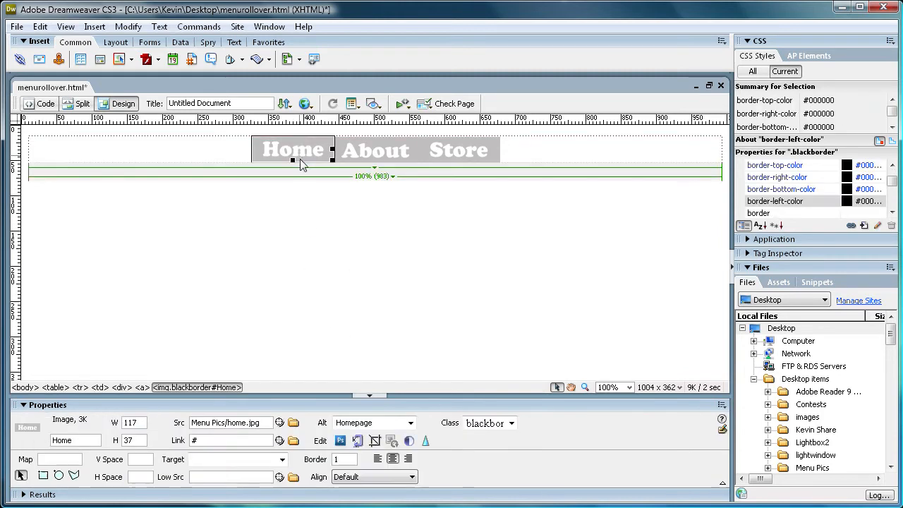
left_click(338, 461)
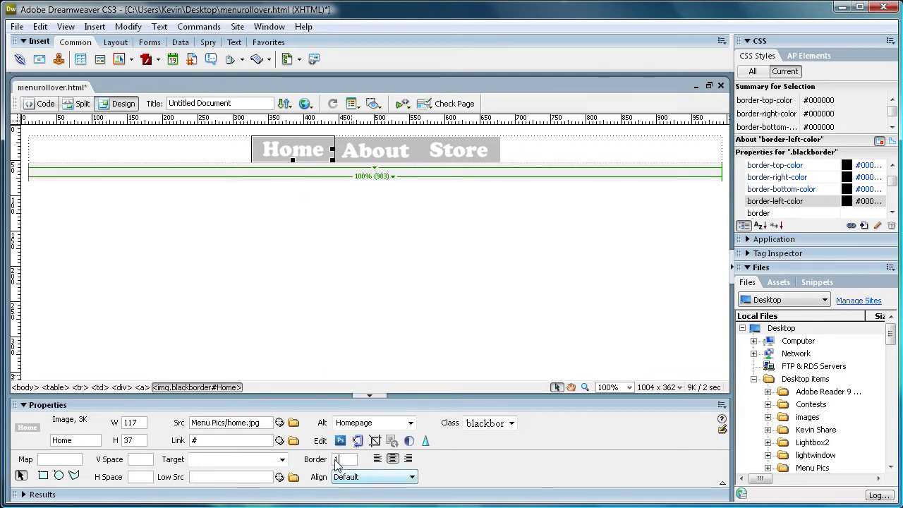
left_click(280, 223)
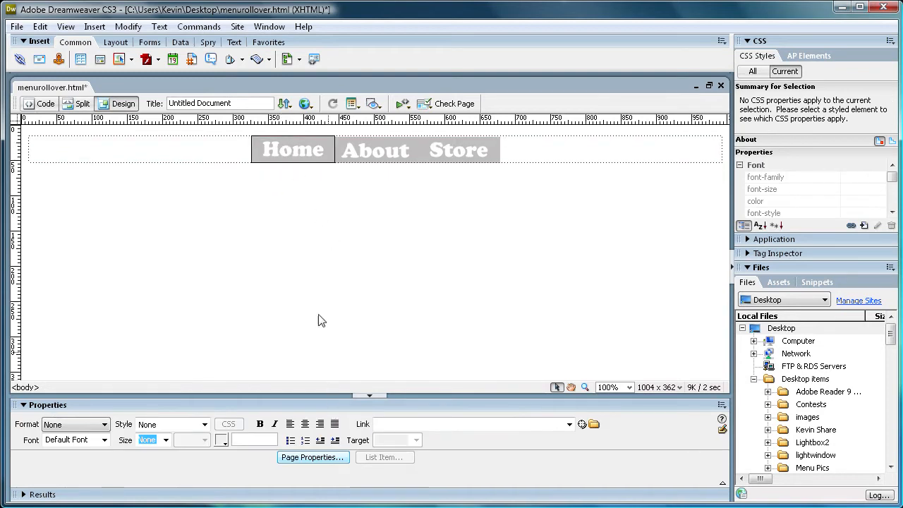
left_click(272, 148)
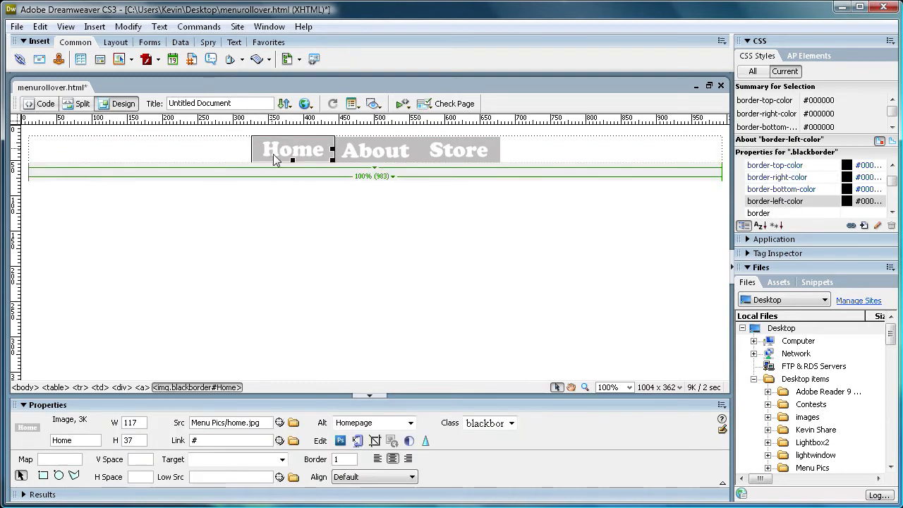
left_click(355, 224)
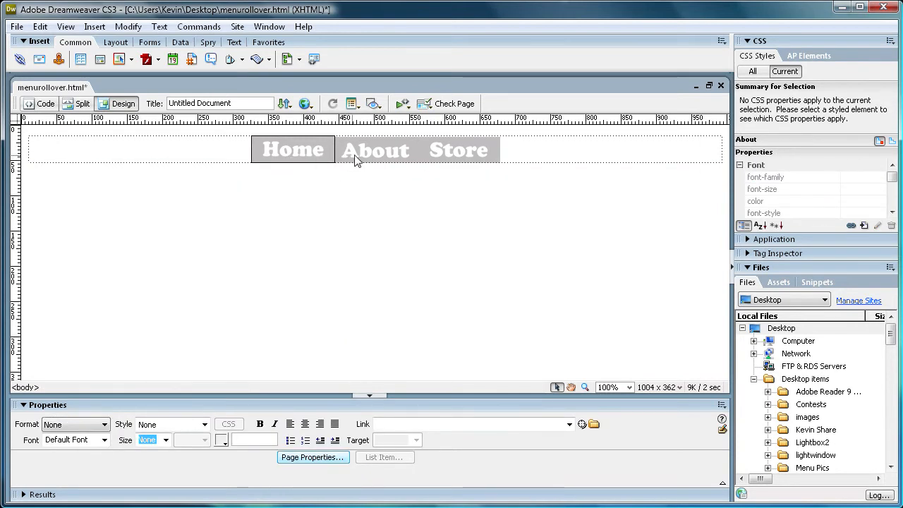
Step: Apply the blackborder class to the About image and set its border to 1
left_click(373, 158)
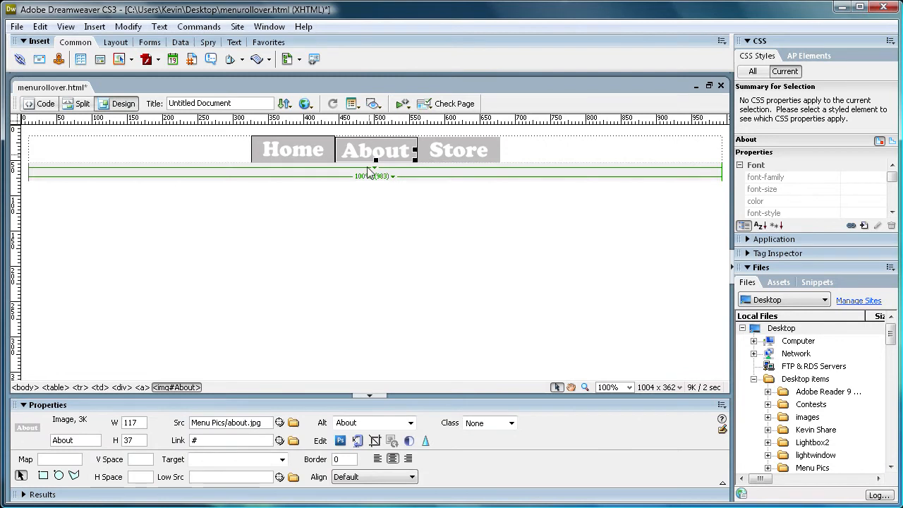
left_click(508, 423)
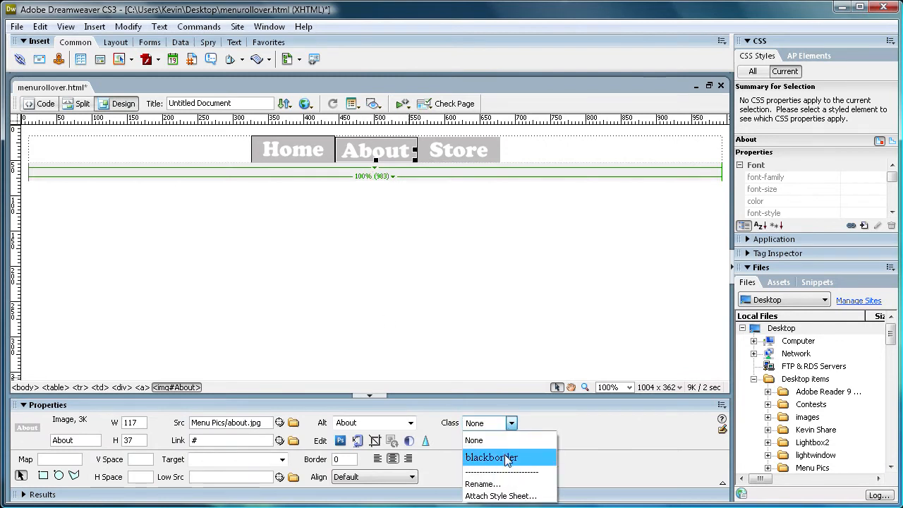
left_click(508, 462)
double_click(333, 459)
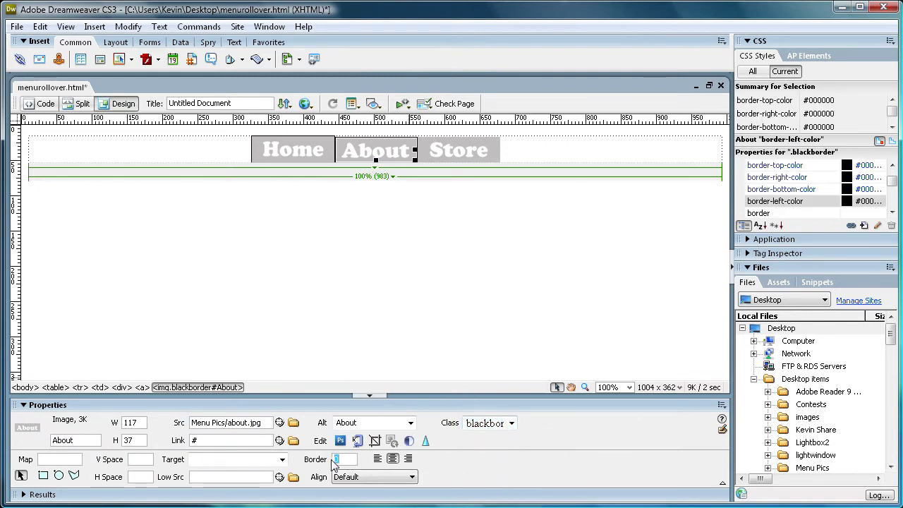
left_click(424, 288)
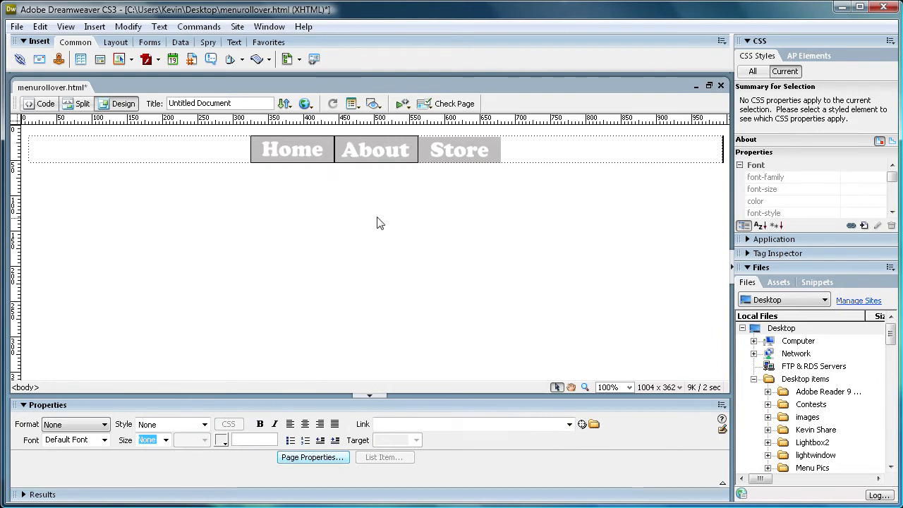
Step: Set the Store image's border to 1 and apply the blackborder class to it
left_click(467, 152)
key("BackSpace")
type("1")
left_click(511, 423)
left_click(496, 462)
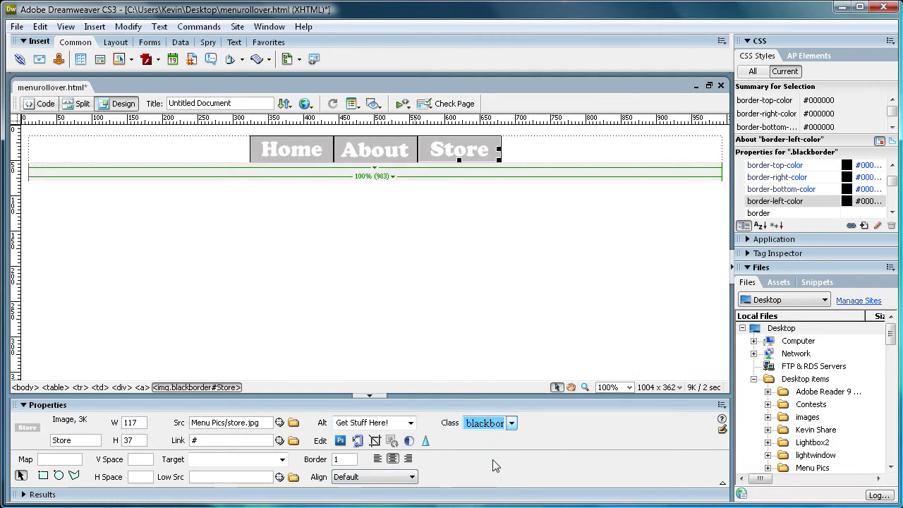
left_click(440, 306)
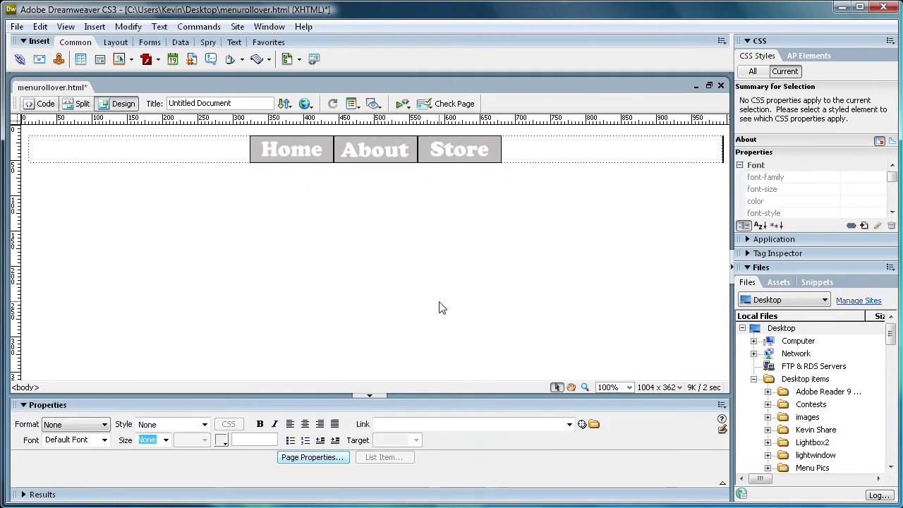
Step: Save the page and preview it in Internet Explorer
left_click(17, 26)
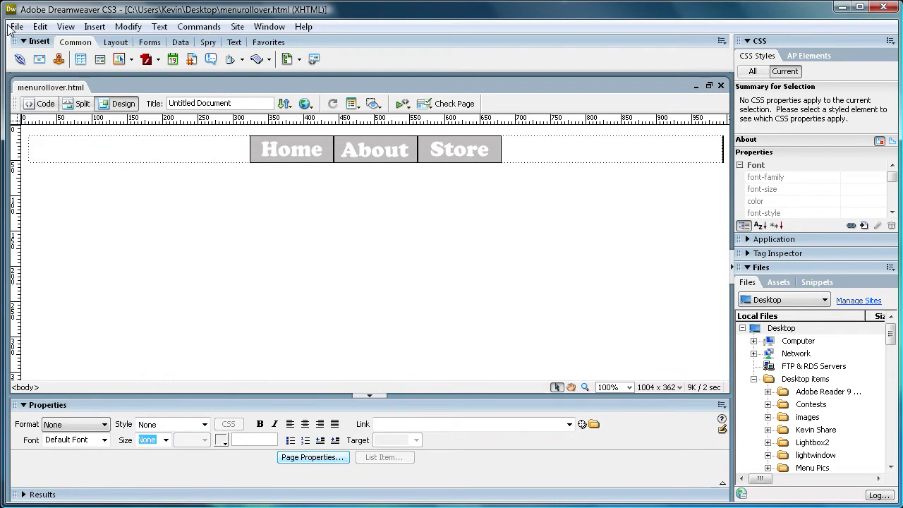
left_click(16, 27)
mouse_move(90, 333)
left_click(254, 329)
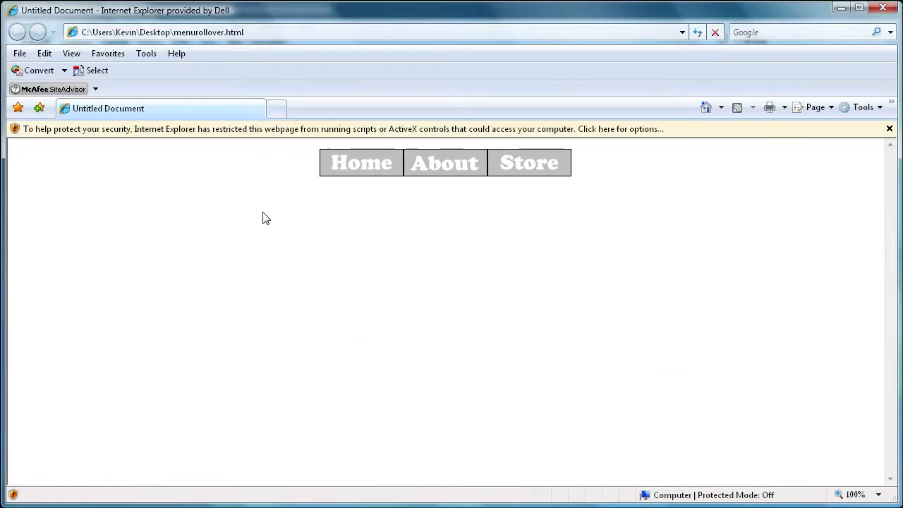
Step: Allow the blocked content in the preview, check the bordered rollover menu, and close the browser window
left_click(278, 137)
left_click(350, 141)
left_click(646, 429)
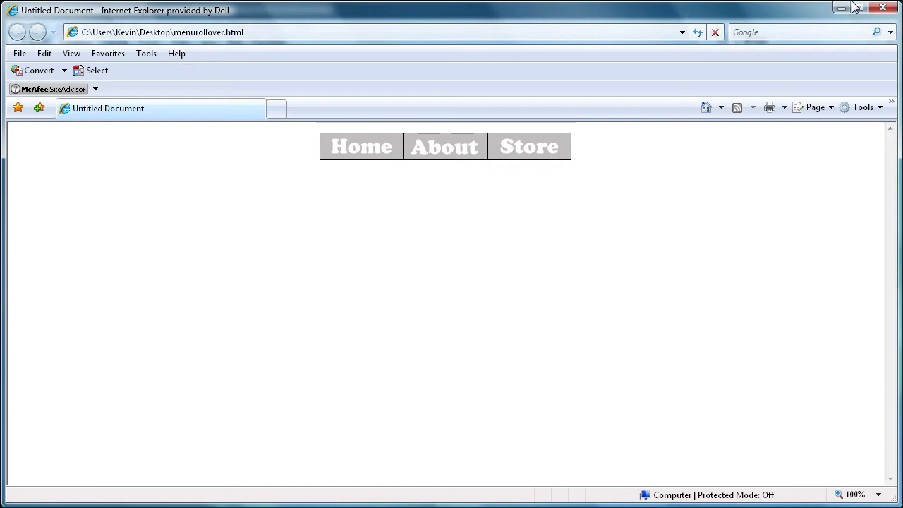
left_click(879, 8)
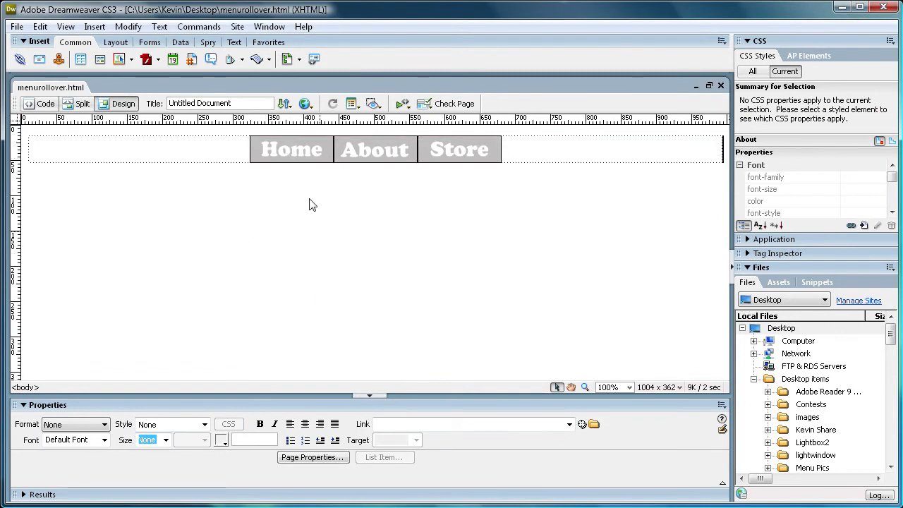
Step: Examine the link settings of the Home and About images
left_click(297, 147)
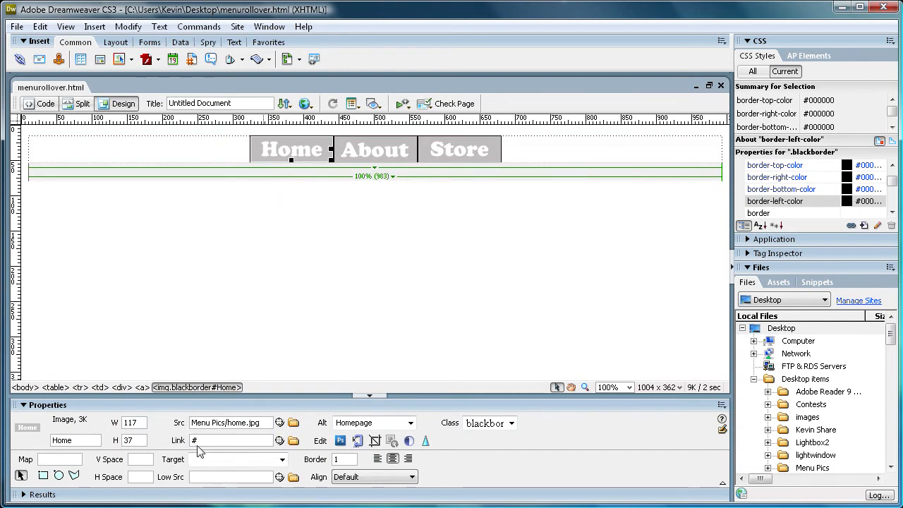
left_click(364, 149)
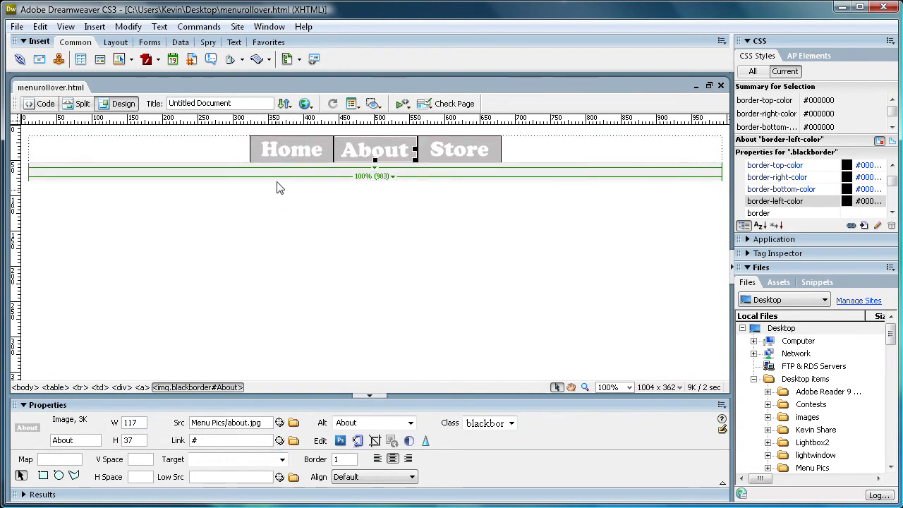
left_click(277, 150)
left_click(374, 150)
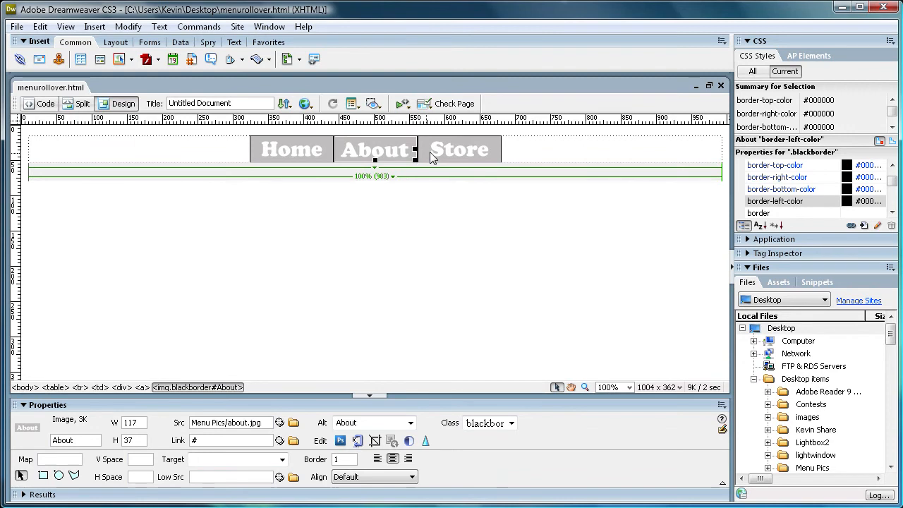
left_click(293, 153)
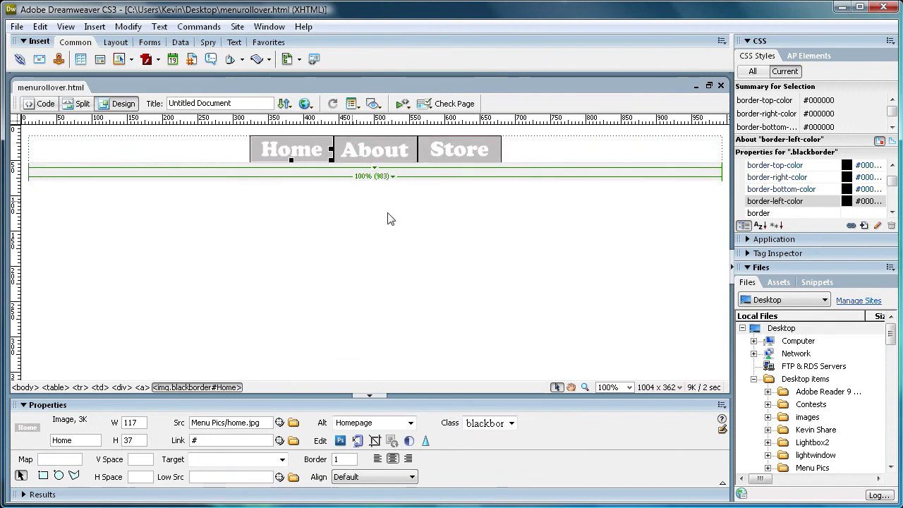
left_click(388, 152)
left_click(309, 154)
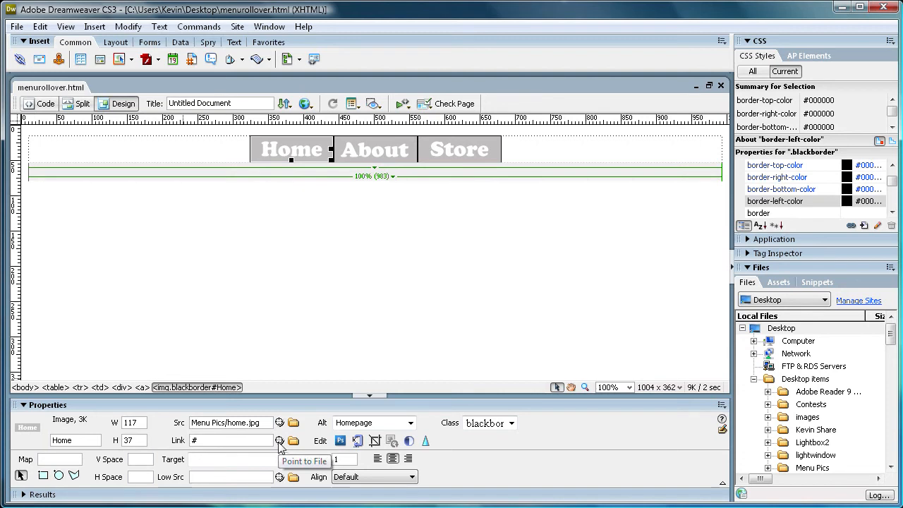
left_click_drag(280, 445, 473, 425)
left_click_drag(770, 417, 283, 443)
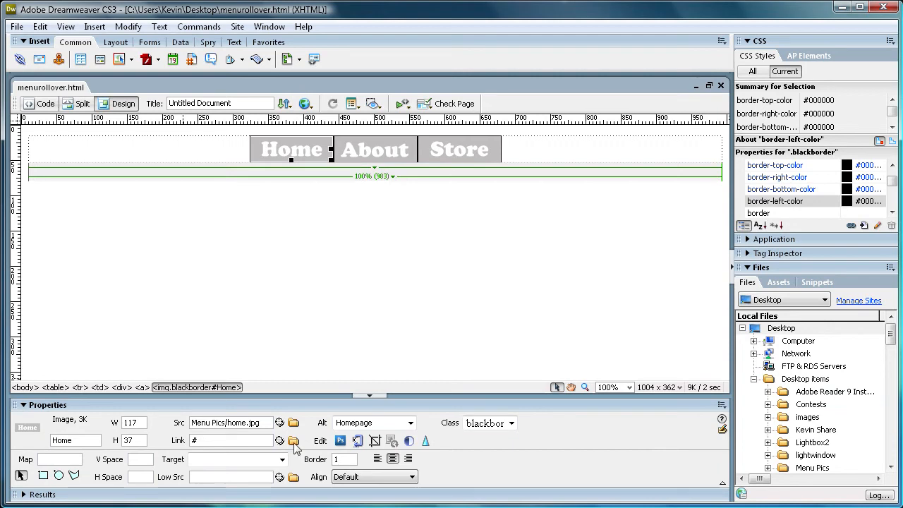
left_click(293, 441)
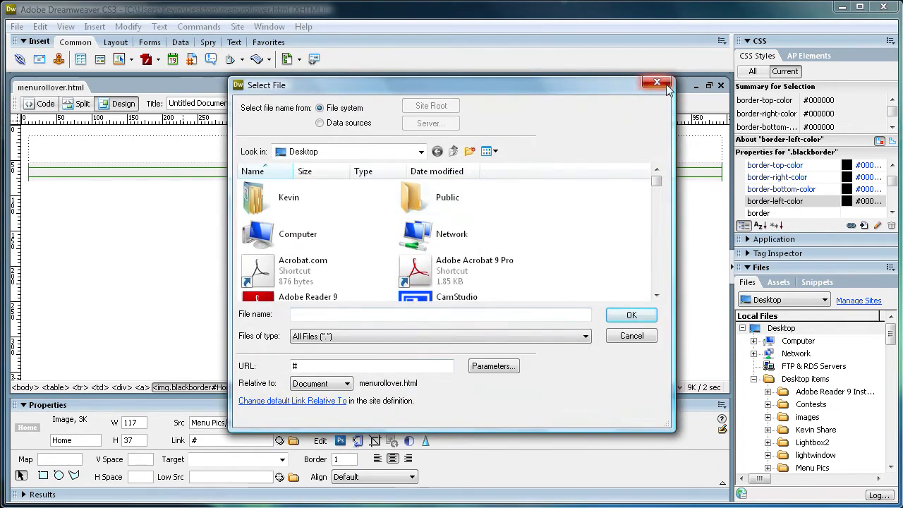
left_click(658, 84)
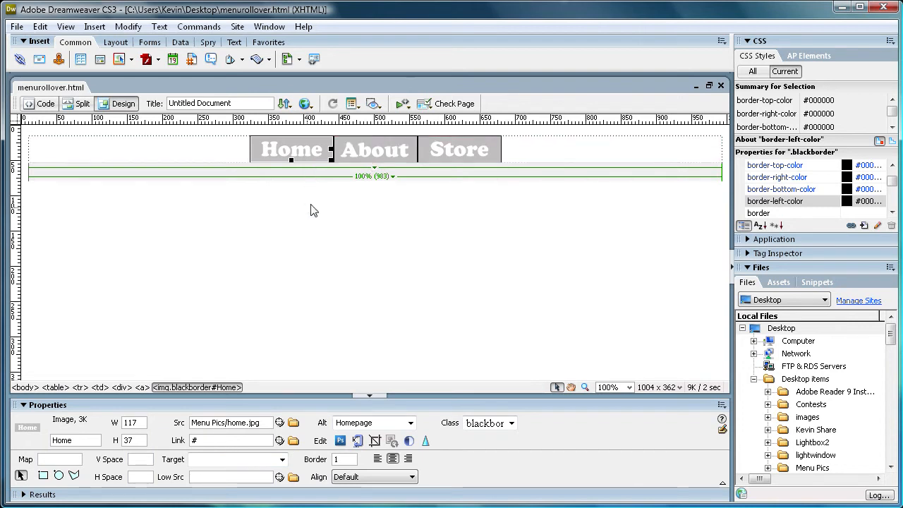
left_click(360, 154)
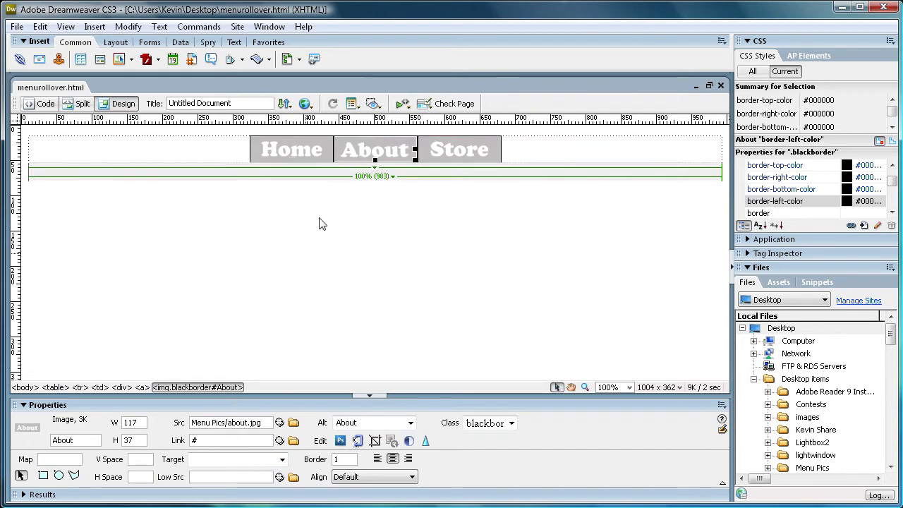
left_click(302, 151)
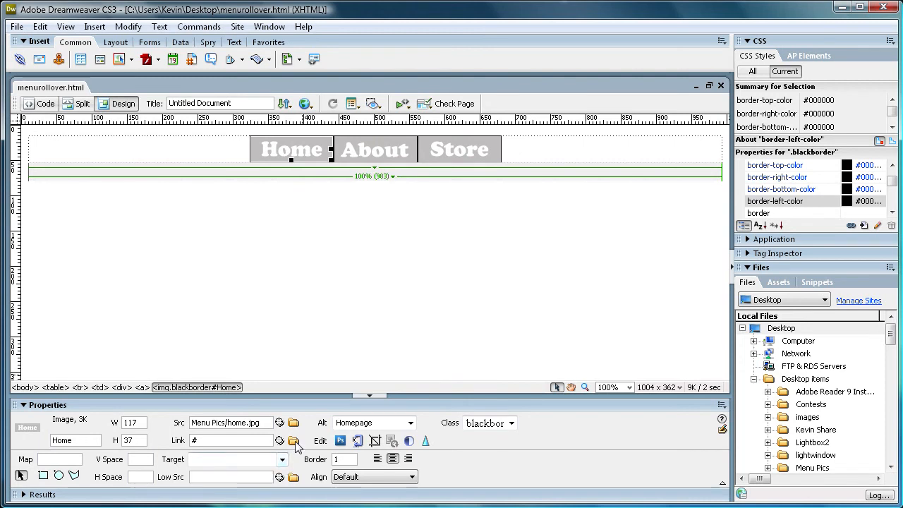
left_click(379, 148)
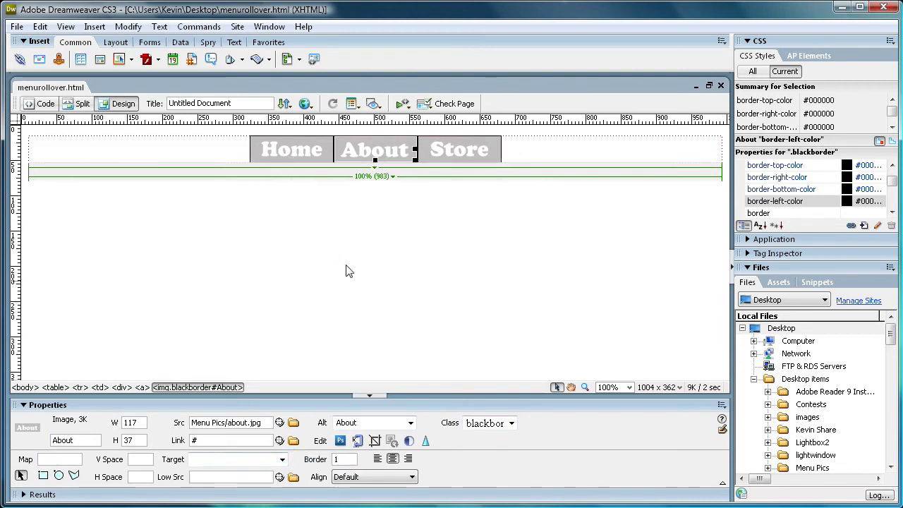
left_click(201, 444)
type("http://www")
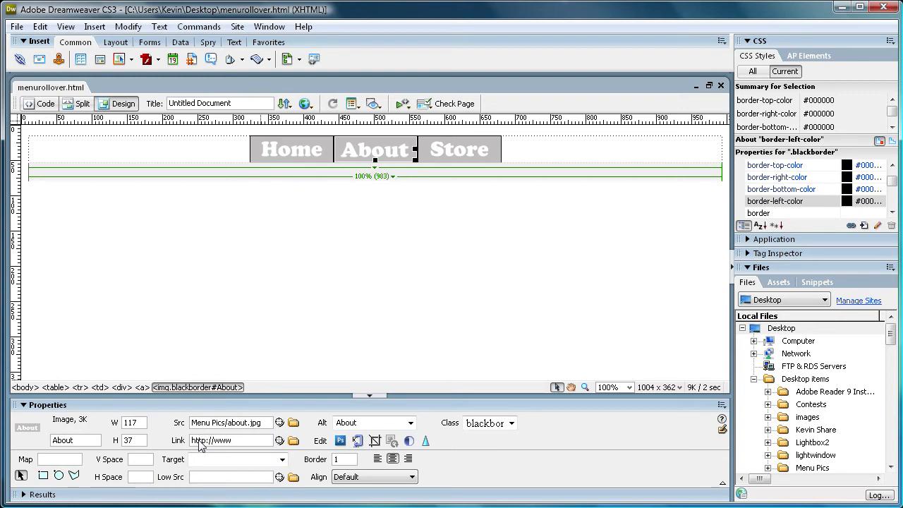
type(".youtube.com")
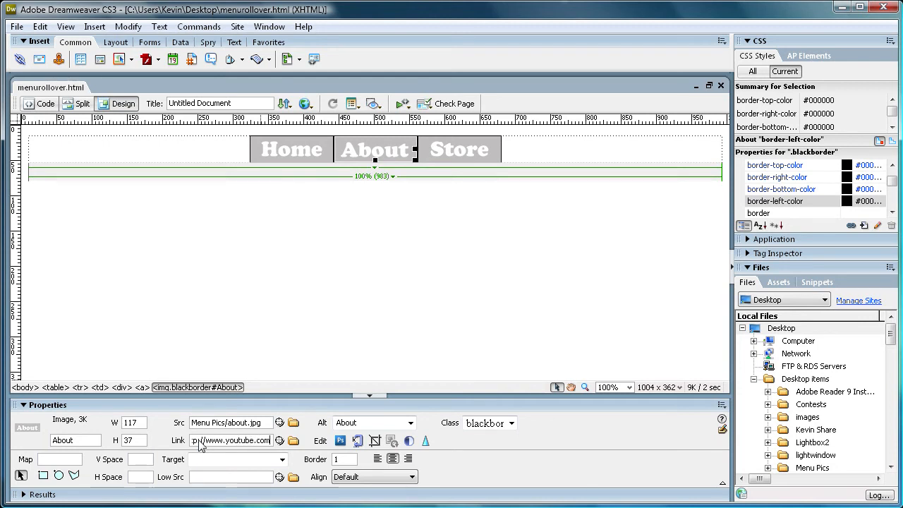
type("/user/r")
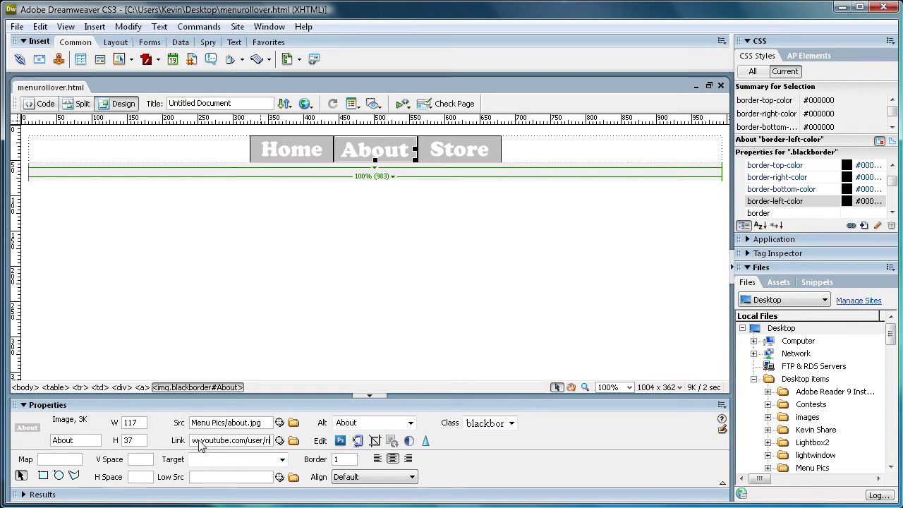
type("ivercityg")
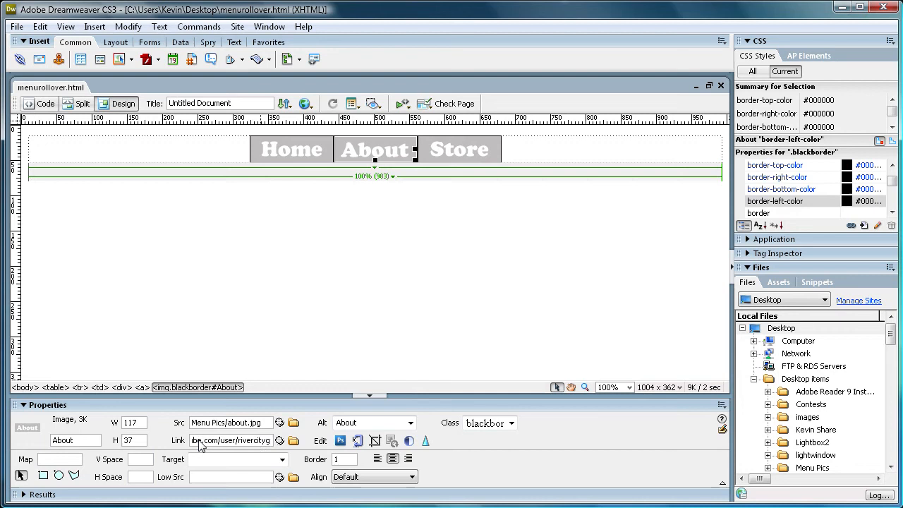
type("raphix")
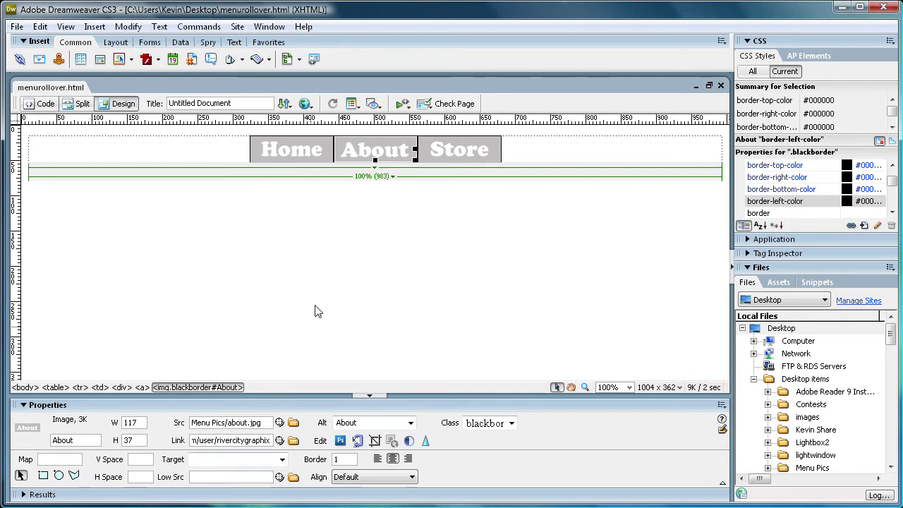
left_click_drag(263, 441, 187, 448)
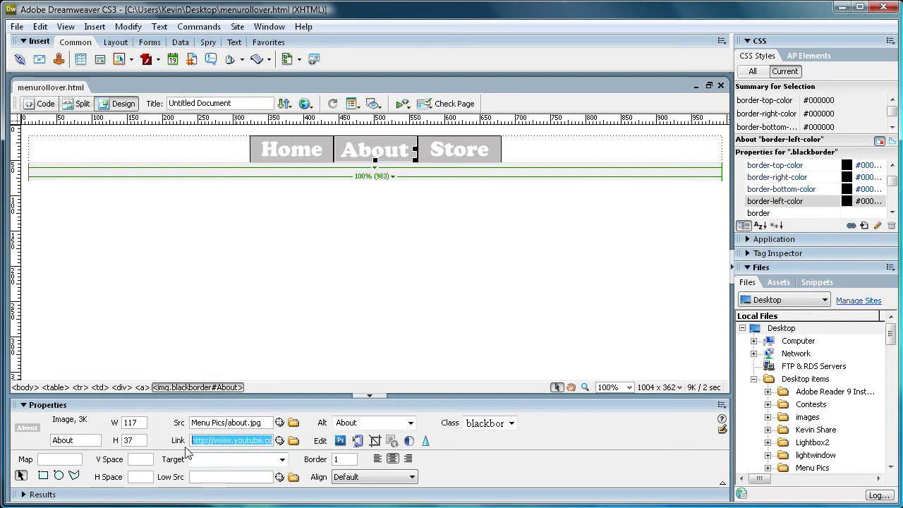
left_click(212, 444)
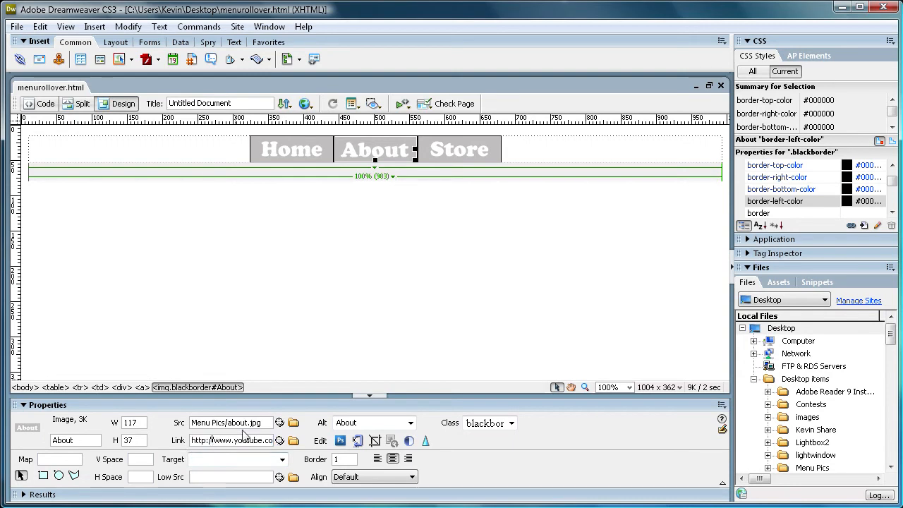
Step: Save the page with the About image's new link and preview it in the browser
left_click(16, 27)
left_click(212, 11)
left_click(292, 152)
left_click(17, 27)
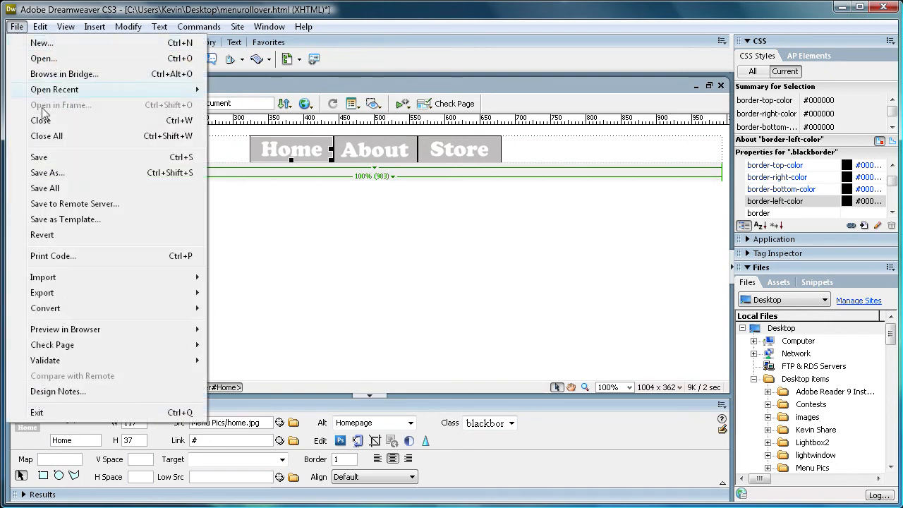
left_click(68, 160)
left_click(18, 28)
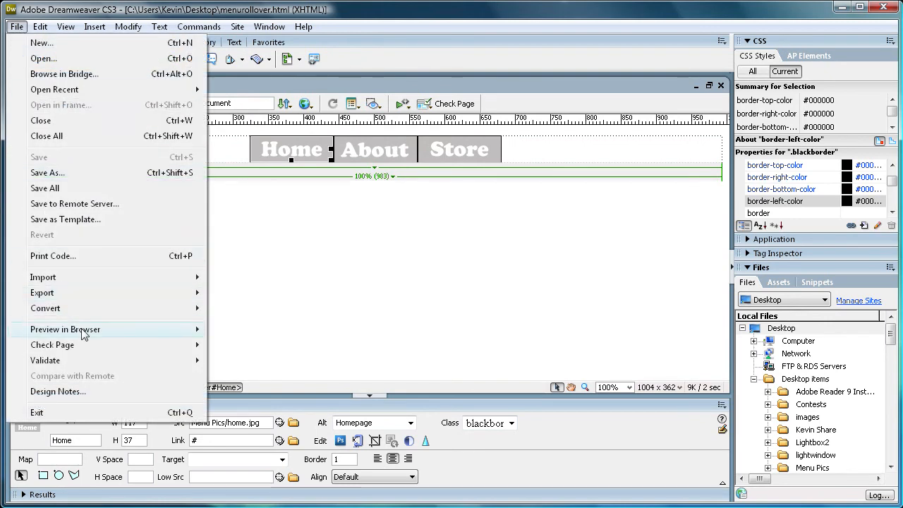
mouse_move(177, 329)
left_click(221, 330)
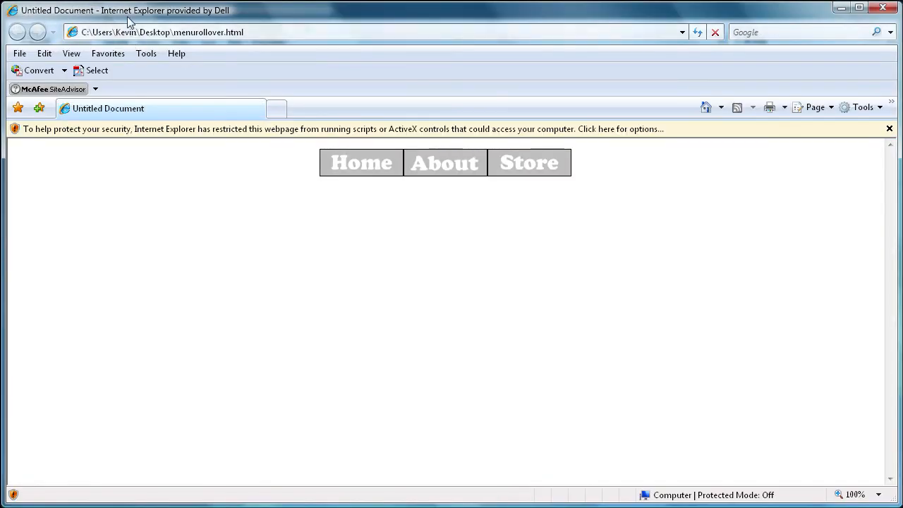
Step: Allow the blocked content in the preview, then follow the About image's link and enlarge the opened YouTube channel window
left_click(147, 129)
left_click(178, 142)
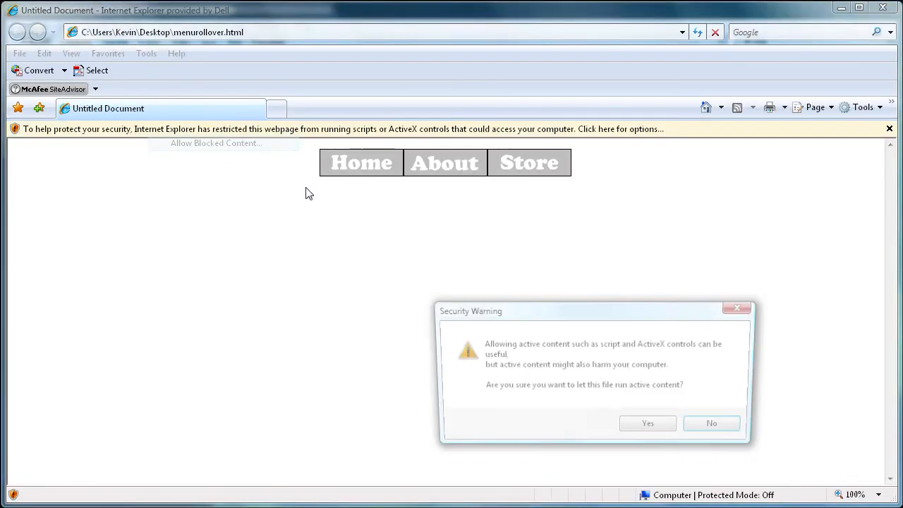
left_click(648, 428)
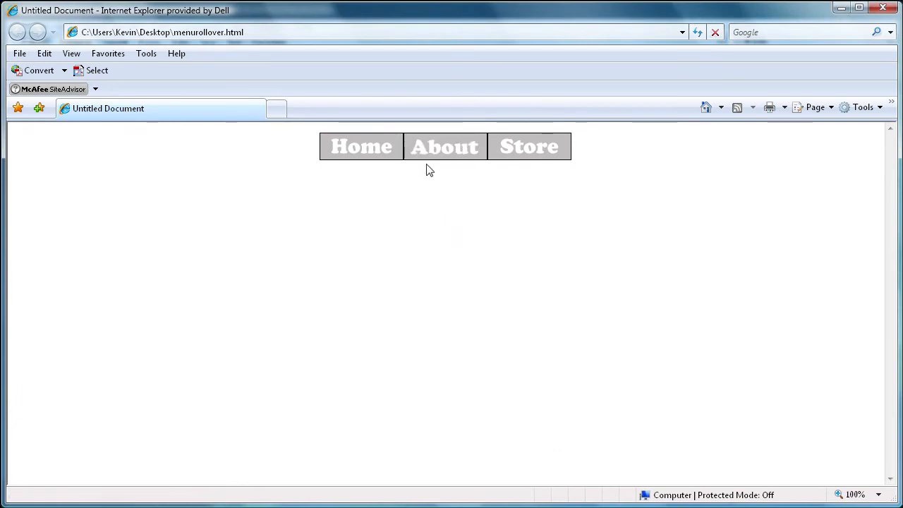
left_click(428, 146)
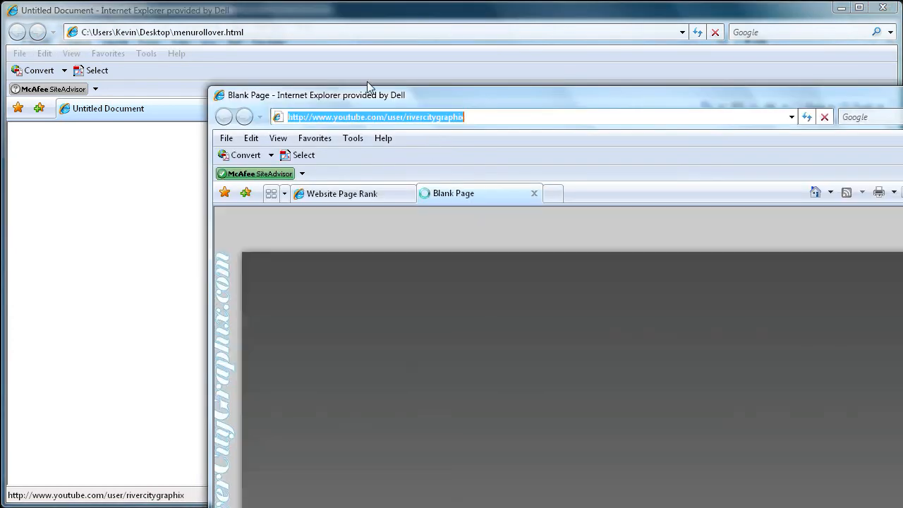
left_click_drag(353, 96, 153, 14)
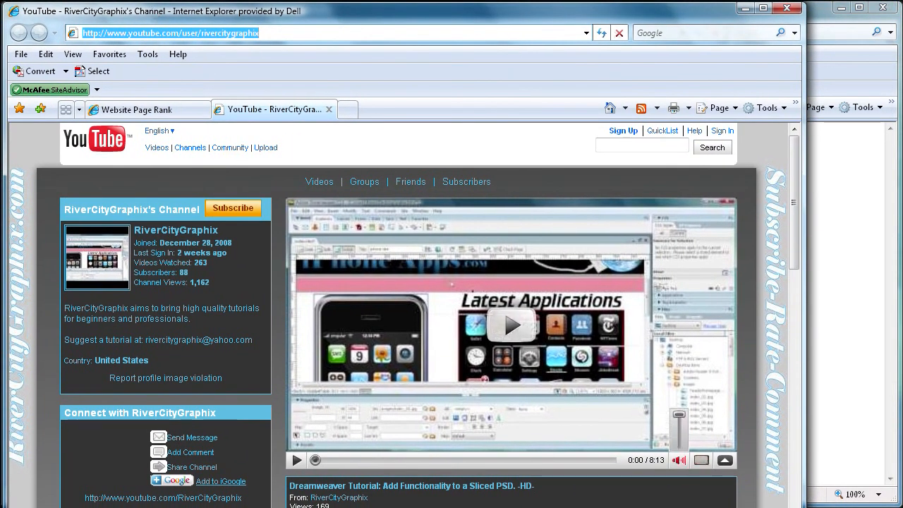
left_click_drag(806, 507, 901, 506)
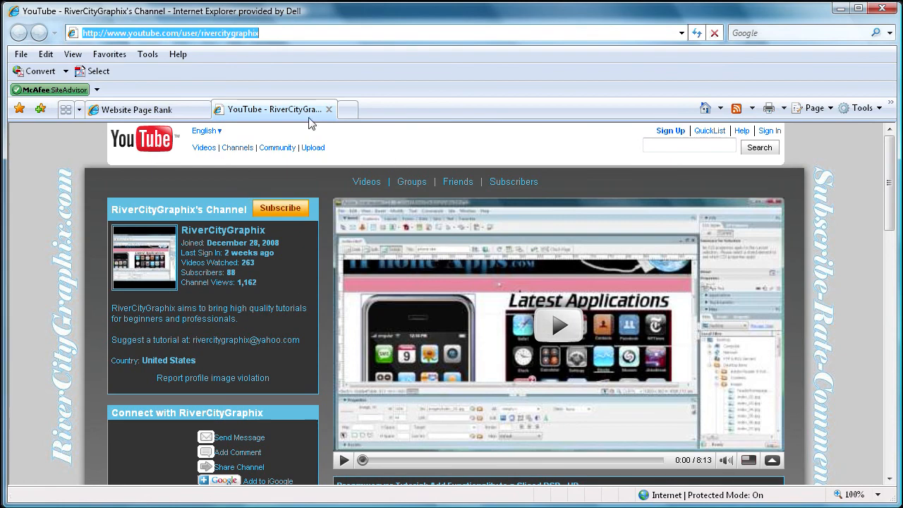
Step: Close the YouTube channel window with all its tabs, and close the menu preview window
mouse_move(892, 214)
left_mouse_down()
mouse_move(893, 285)
mouse_move(891, 208)
left_mouse_up()
left_click(883, 9)
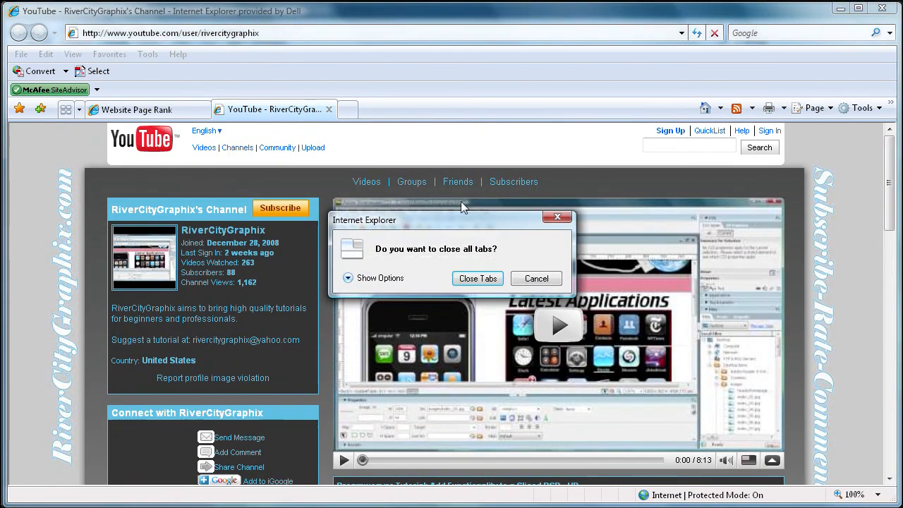
left_click(536, 278)
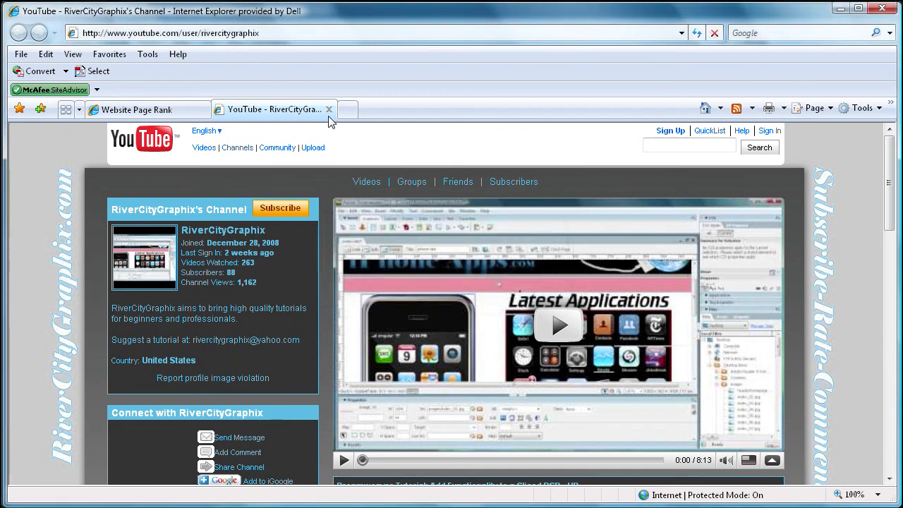
left_click(882, 8)
left_click(496, 278)
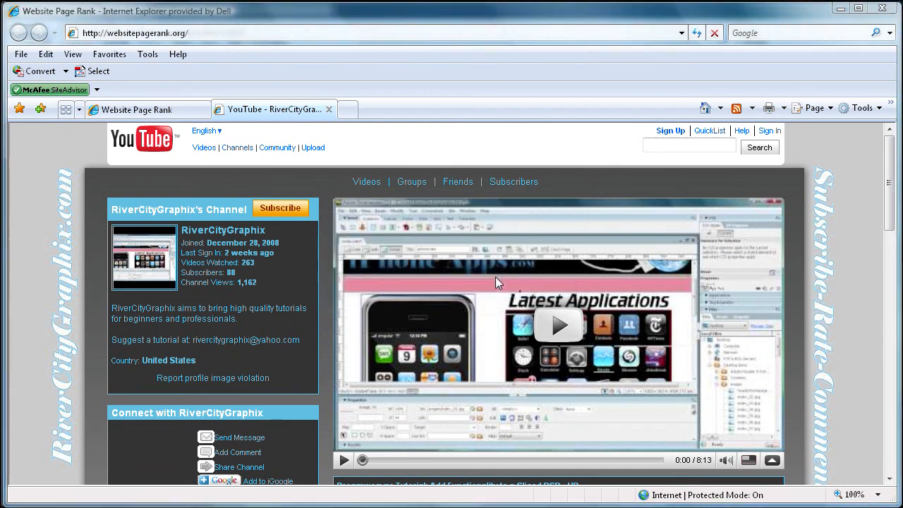
left_click(883, 7)
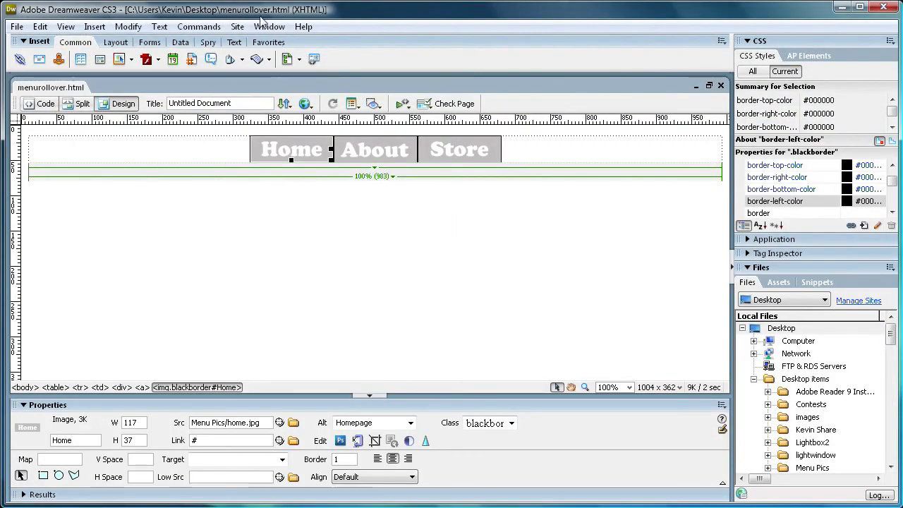